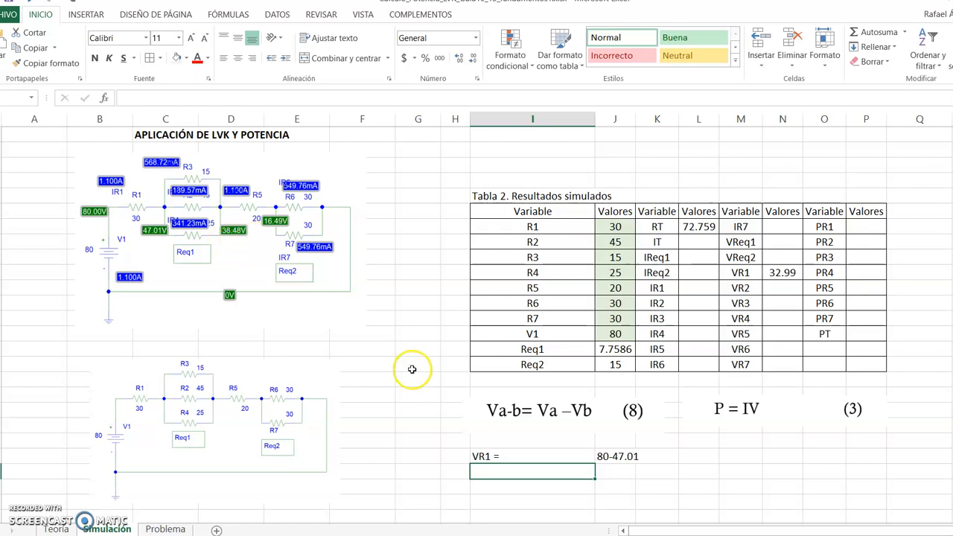
Step: Add the note "VR2 = 47.01 - 38.48" in the cell directly below the "VR1 =" note
{"action": "type", "text": "vr"}
{"action": "key", "text": "BackSpace"}
{"action": "key", "text": "BackSpace"}
{"action": "key", "text": "BackSpace"}
{"action": "type", "text": "VR2"}
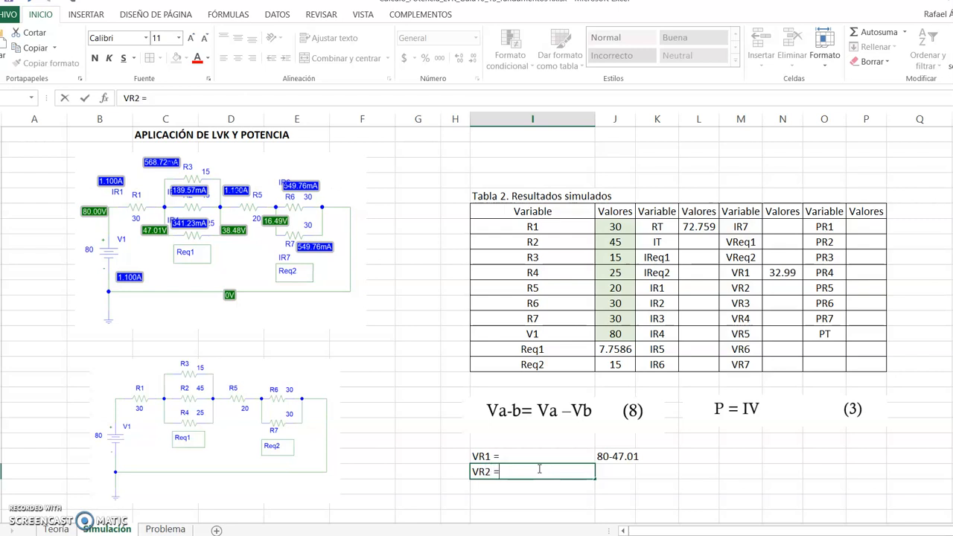
{"action": "type", "text": " = 470"}
{"action": "type", "text": "01 - 38"}
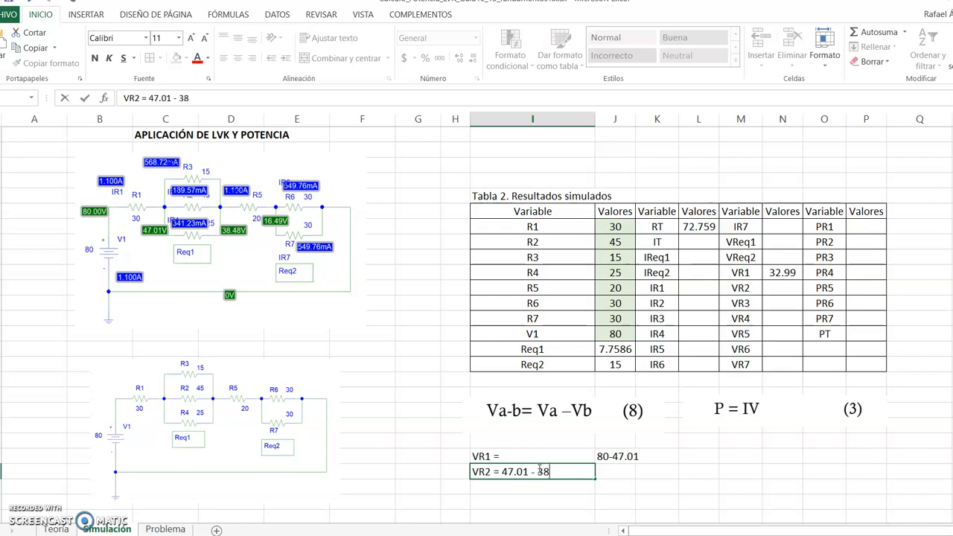
{"action": "type", "text": ".48"}
{"action": "key", "text": "Return"}
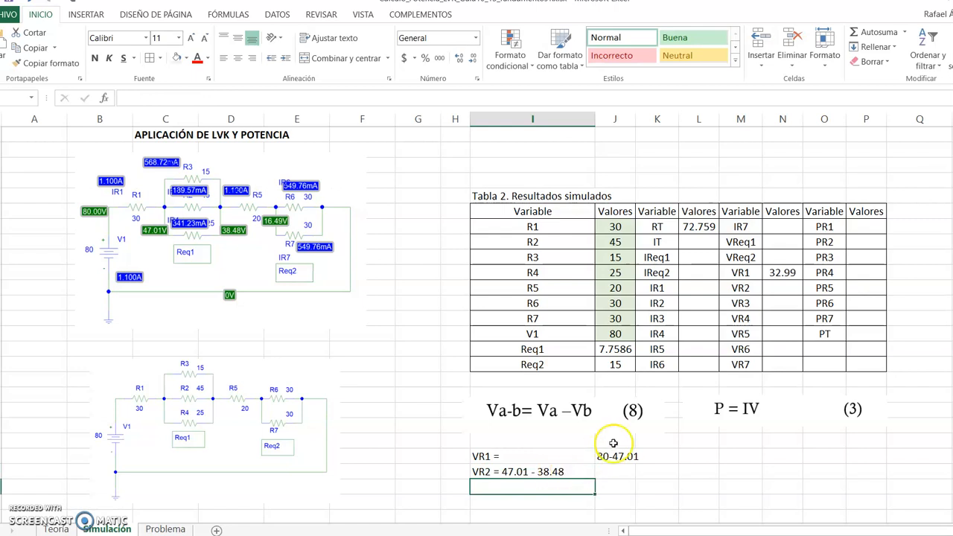
Step: Calculate the VR2 value in Tabla 2 with the formula =47.01-38.48
{"action": "left_click", "coordinate": [775, 287]}
{"action": "type", "text": "="}
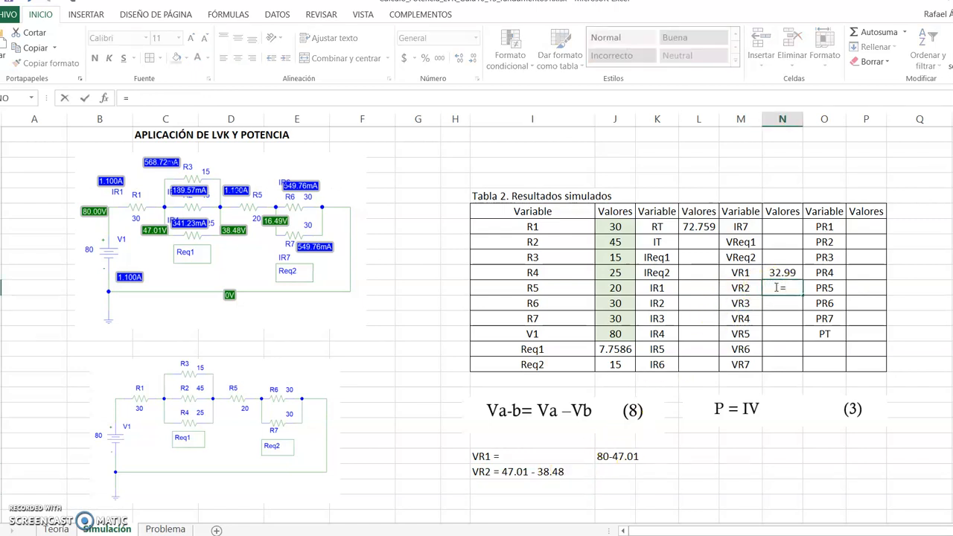
{"action": "type", "text": "47.01-38.48"}
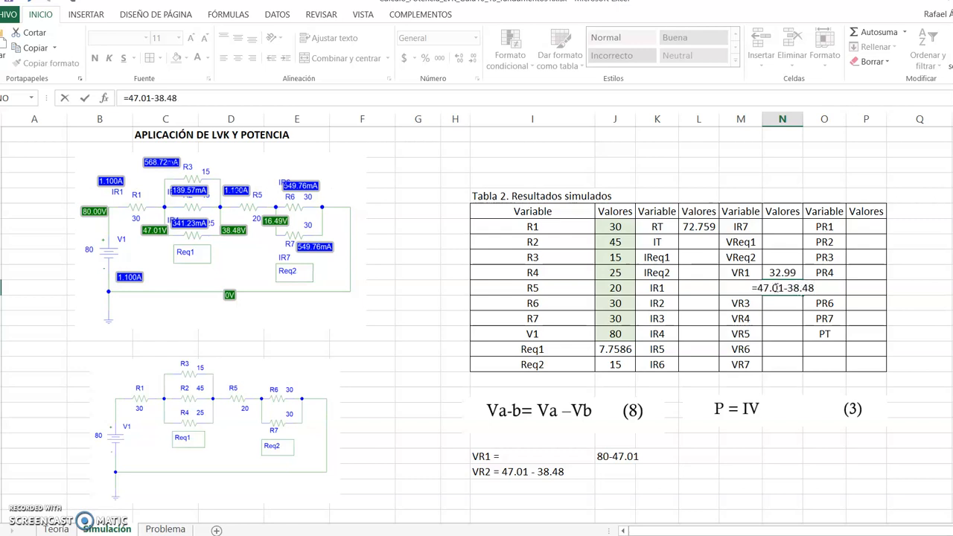
{"action": "key", "text": "Return"}
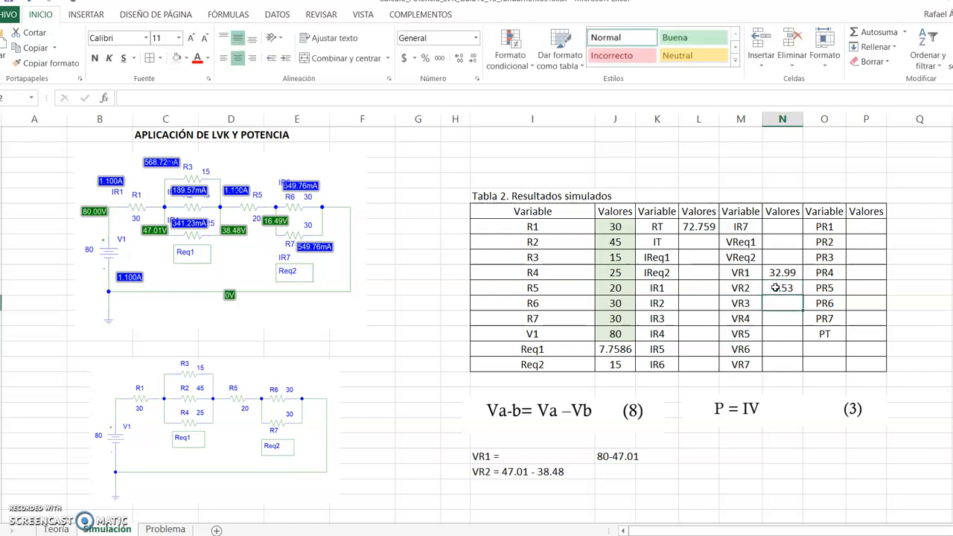
Step: Fill VR3 with a reference to the VR2 value and VR4 with a reference to the VR3 value
{"action": "left_click", "coordinate": [781, 306]}
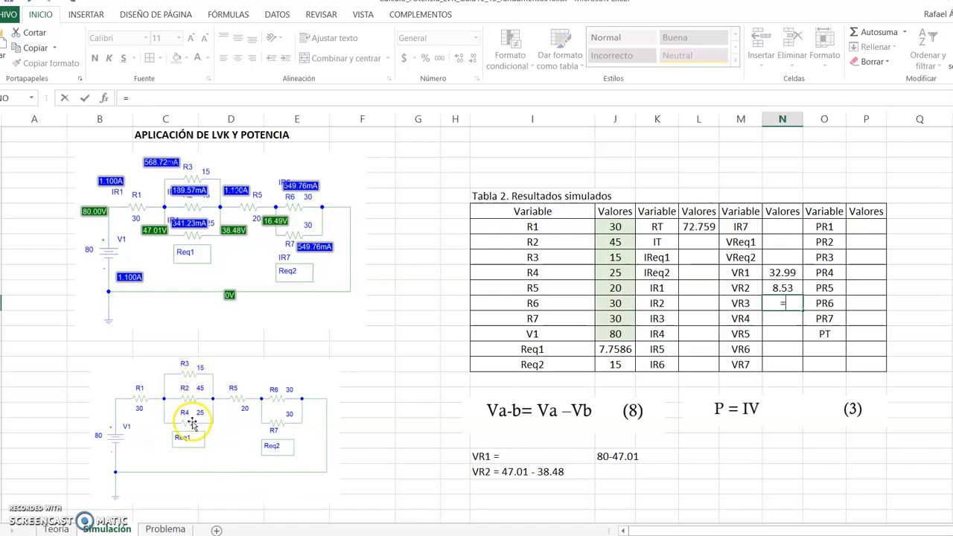
{"action": "left_click", "coordinate": [792, 289]}
{"action": "key", "text": "Return"}
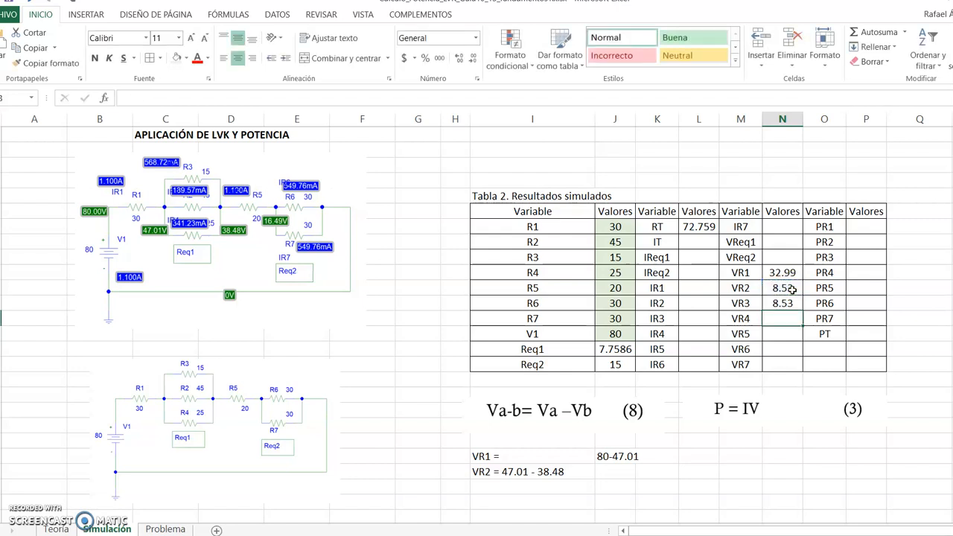
{"action": "type", "text": "="}
{"action": "left_click", "coordinate": [788, 302]}
{"action": "key", "text": "Return"}
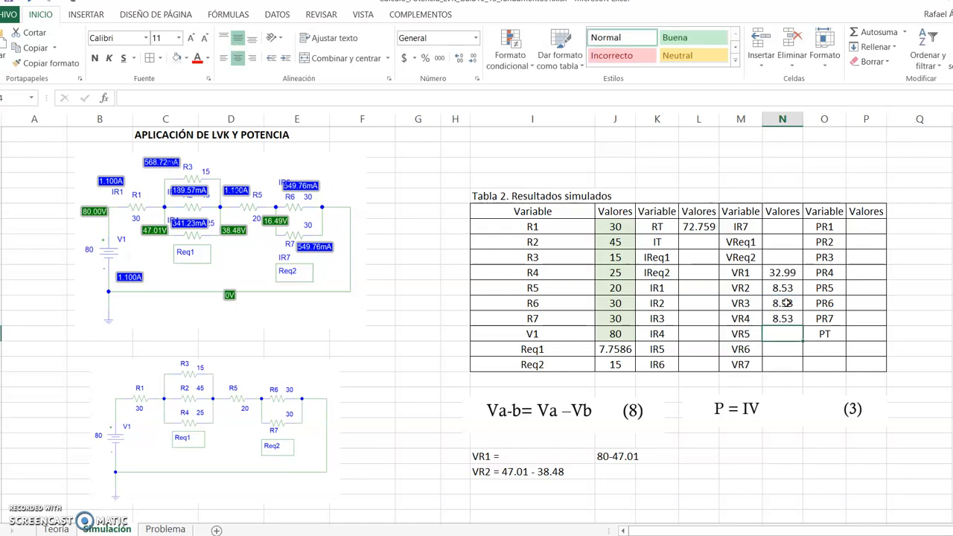
{"action": "left_click_drag", "start_coordinate": [787, 289], "coordinate": [787, 320]}
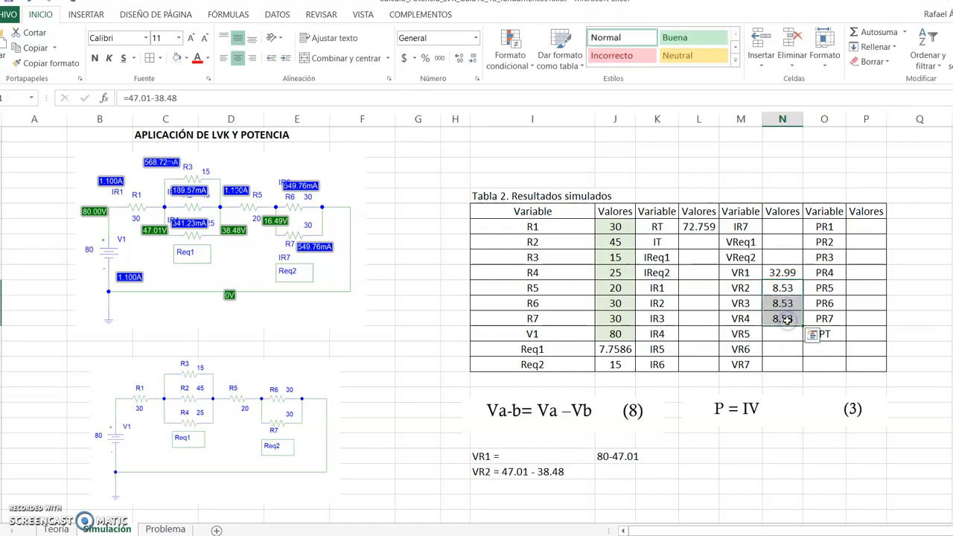
{"action": "left_click", "coordinate": [786, 319]}
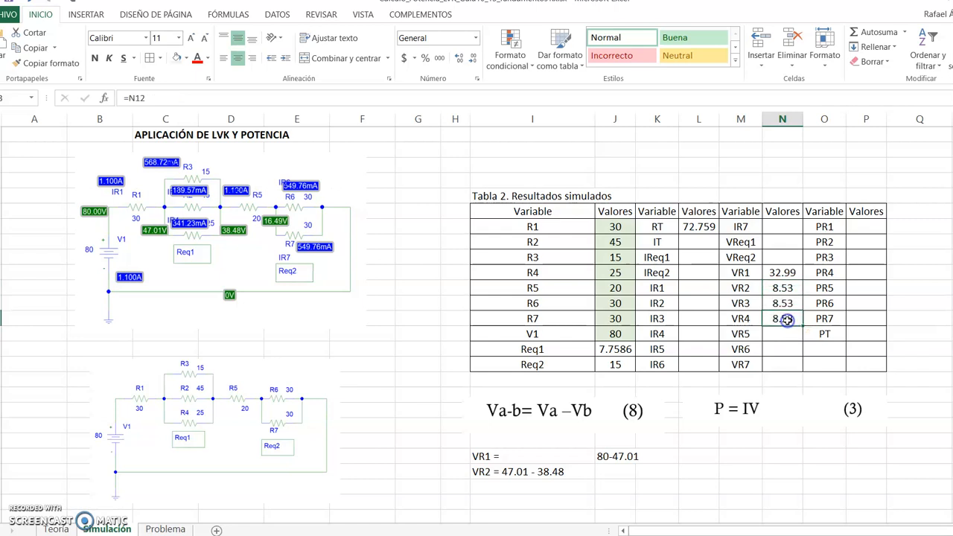
Step: Set the VReq1 value in Tabla 2 as a reference to the VR2 value
{"action": "left_click", "coordinate": [787, 246]}
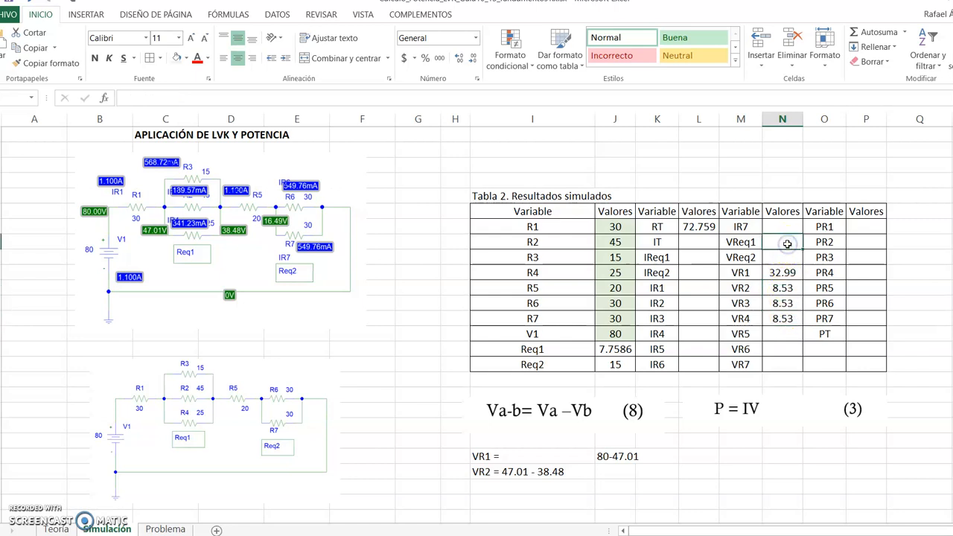
{"action": "type", "text": "="}
{"action": "left_click", "coordinate": [783, 288]}
{"action": "key", "text": "Return"}
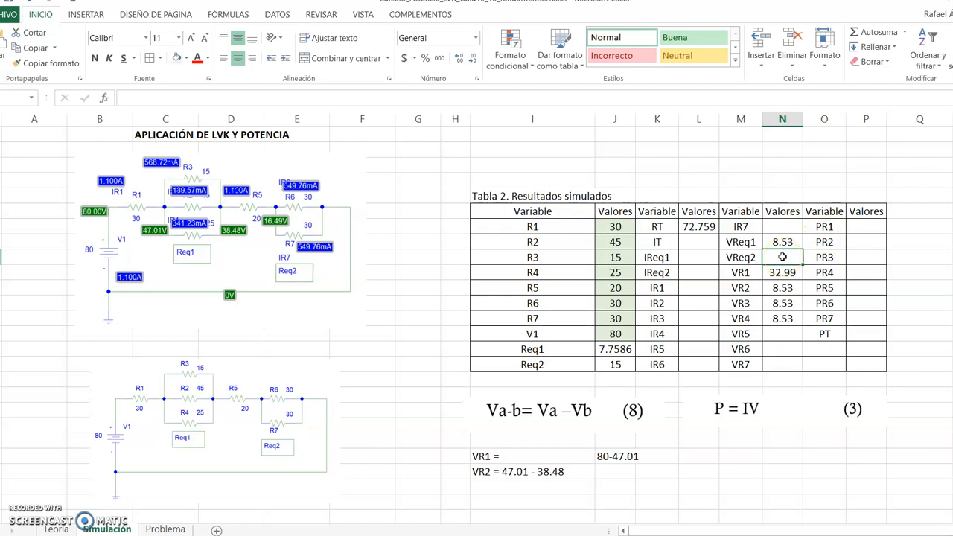
Step: Enter 16.49 as the VReq2 value in Tabla 2
{"action": "type", "text": "46.5"}
{"action": "key", "text": "BackSpace"}
{"action": "key", "text": "BackSpace"}
{"action": "key", "text": "BackSpace"}
{"action": "key", "text": "BackSpace"}
{"action": "type", "text": "16"}
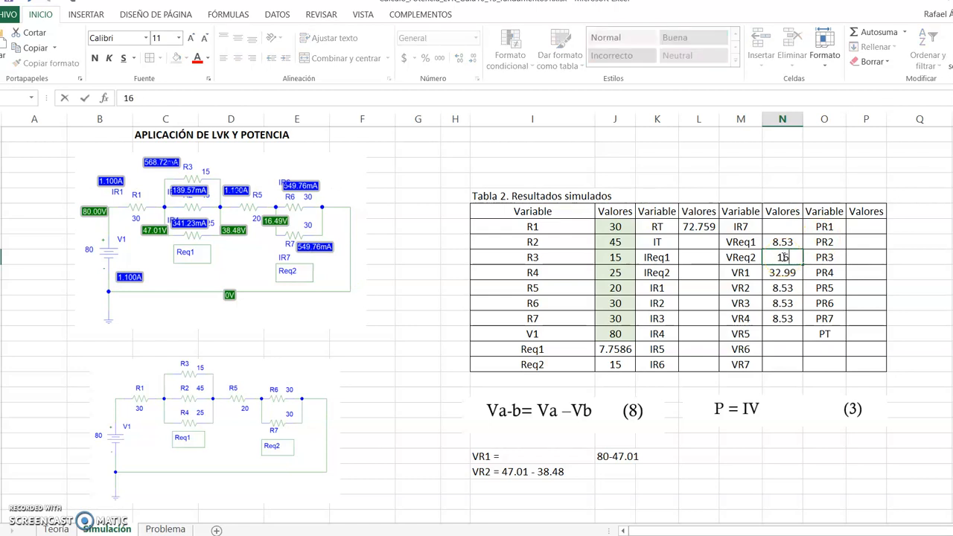
{"action": "type", "text": ".49"}
{"action": "key", "text": "Return"}
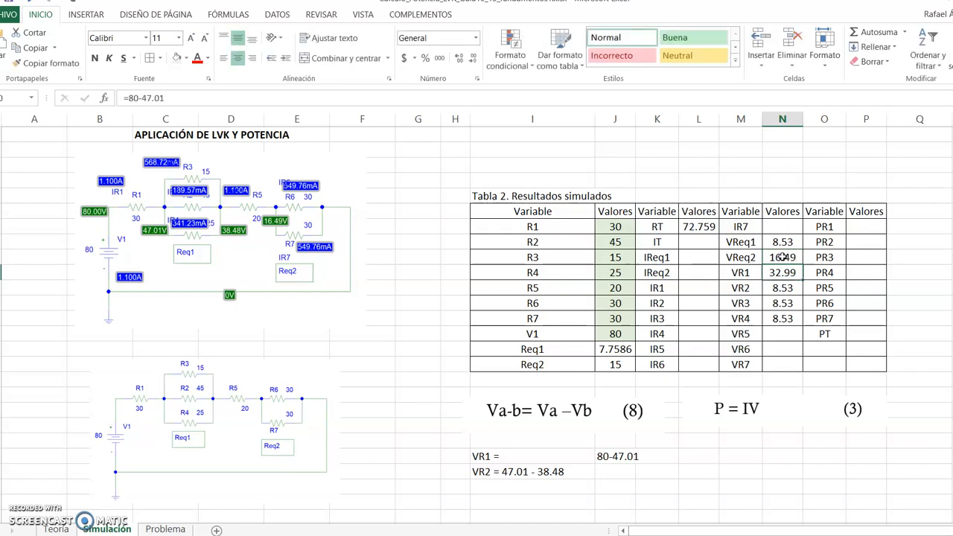
Step: Fill VR6 with a reference to the VReq2 value and VR7 with a reference to the VR6 value
{"action": "left_click", "coordinate": [789, 348]}
{"action": "type", "text": "="}
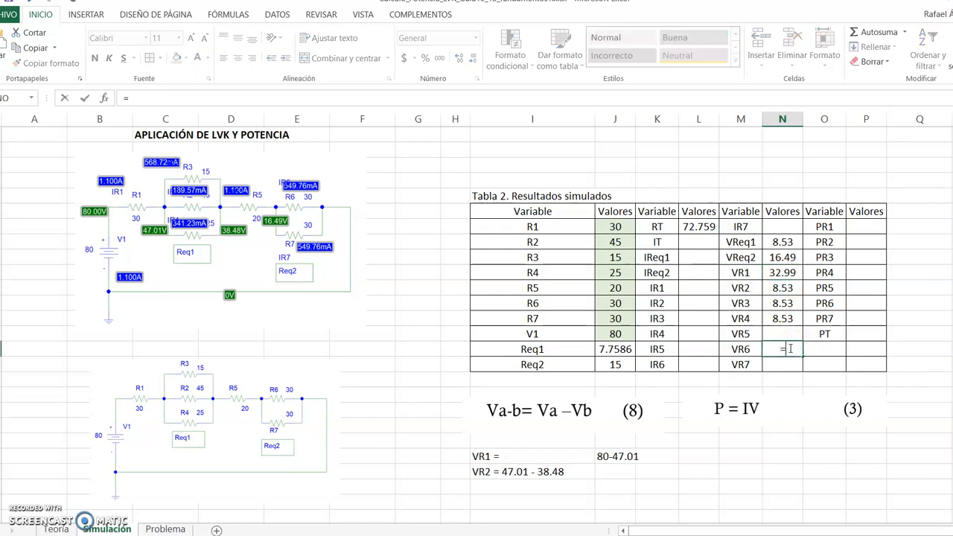
{"action": "left_click", "coordinate": [780, 255]}
{"action": "key", "text": "Return"}
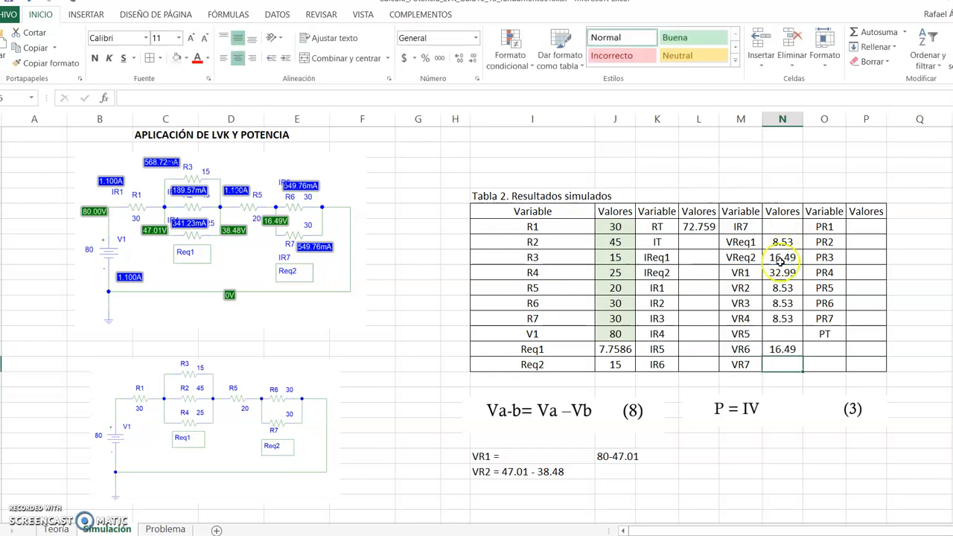
{"action": "type", "text": "="}
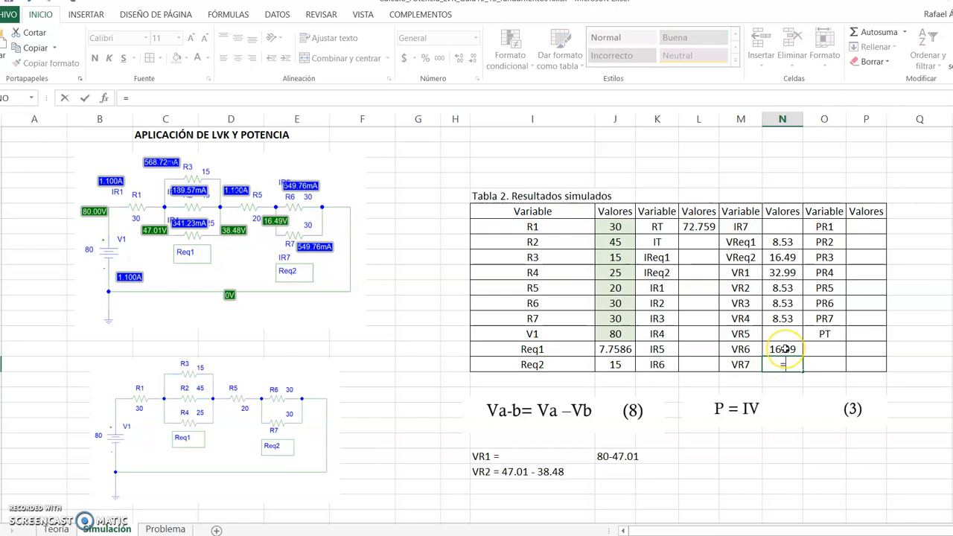
{"action": "left_click", "coordinate": [785, 349]}
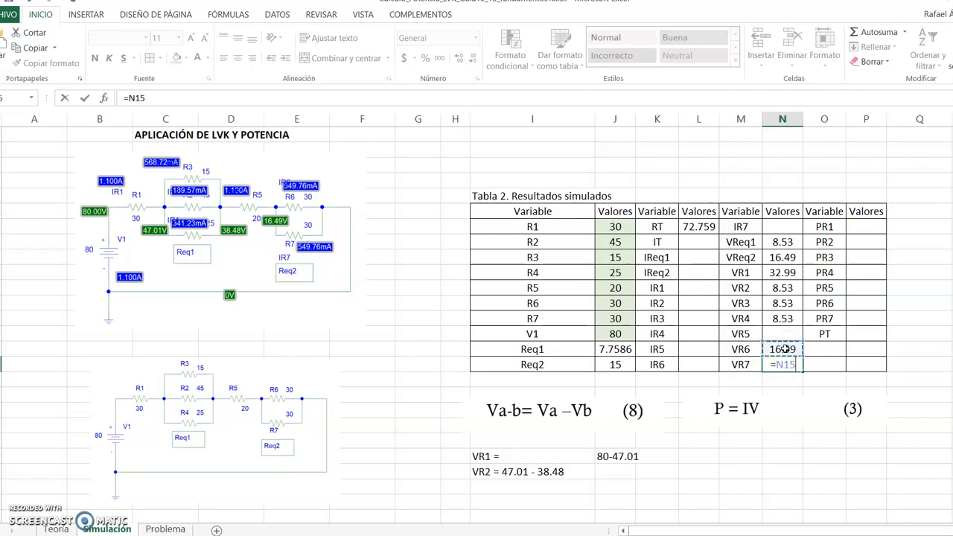
{"action": "key", "text": "Return"}
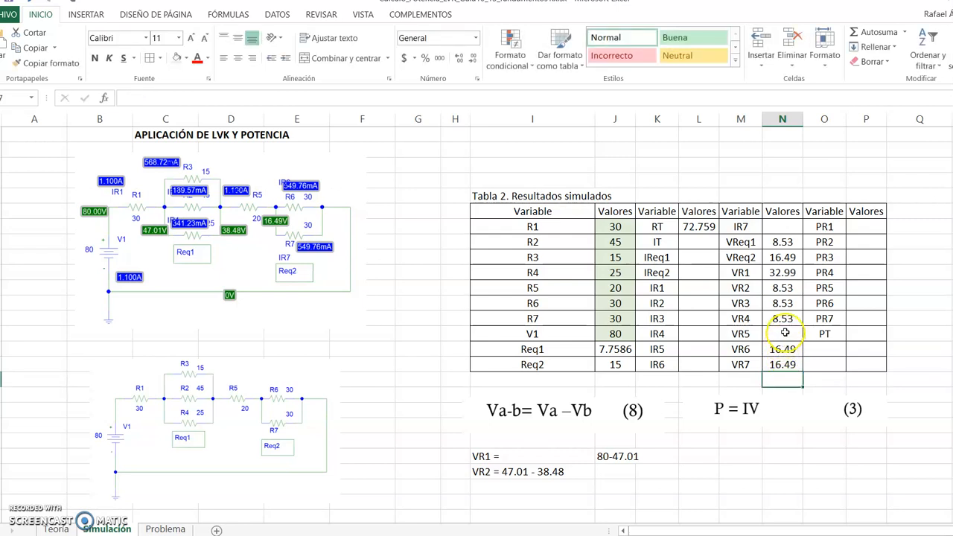
Step: Calculate the VR5 value in Tabla 2 with the formula =38.48-16.49
{"action": "left_click", "coordinate": [784, 333]}
{"action": "type", "text": "="}
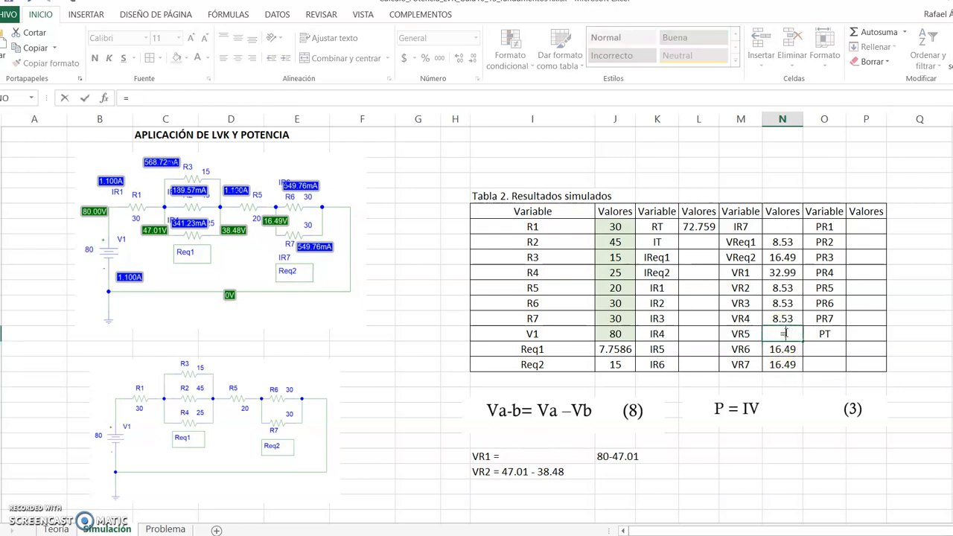
{"action": "left_click", "coordinate": [773, 337]}
{"action": "type", "text": "38.48-"}
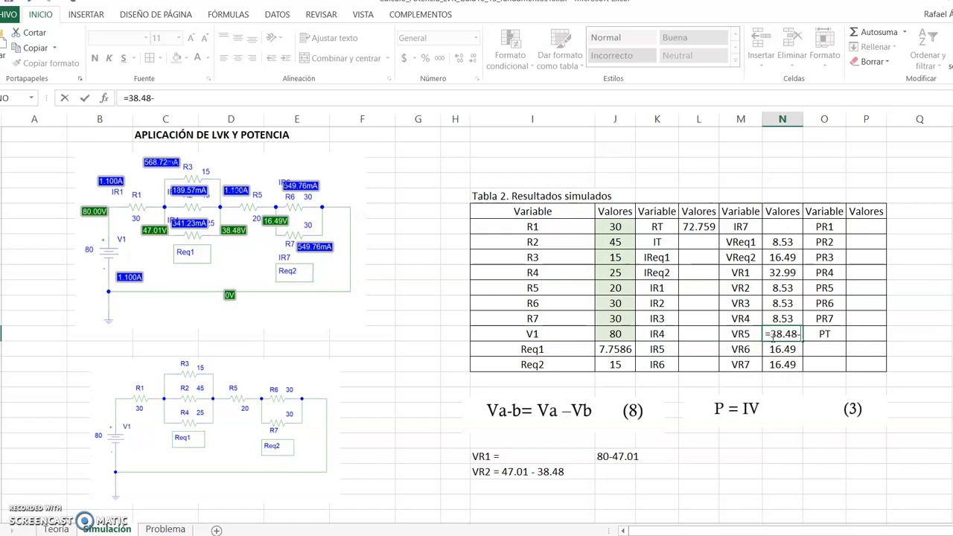
{"action": "type", "text": "16.49"}
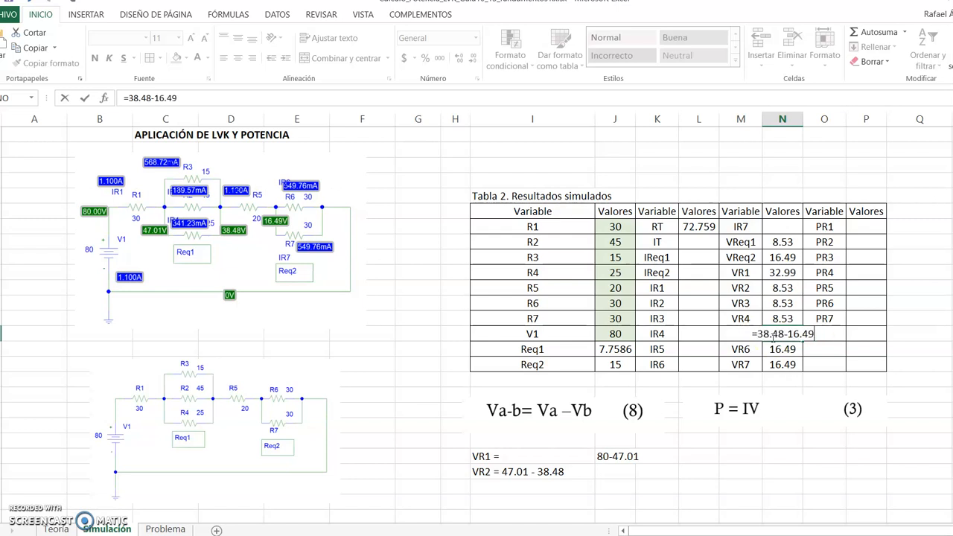
{"action": "key", "text": "Return"}
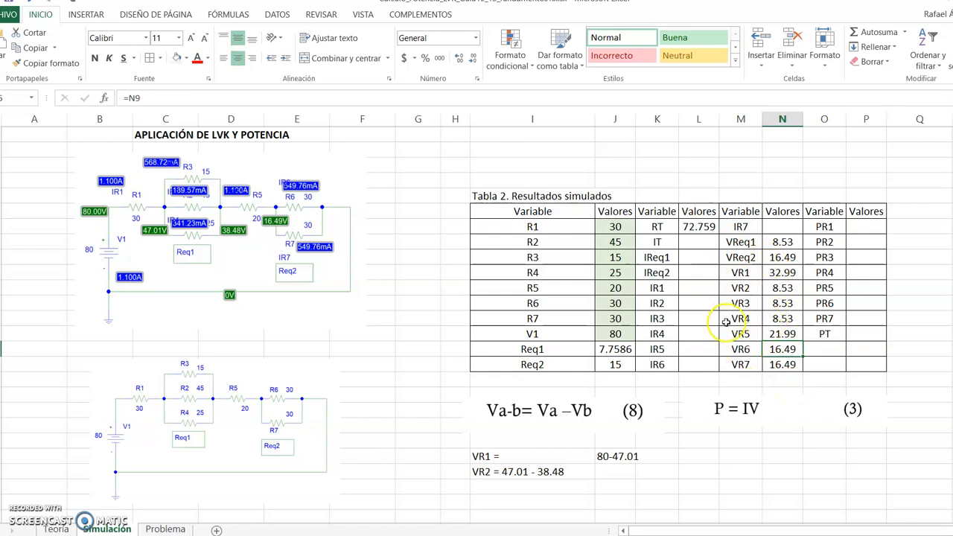
Step: Shift the simulated circuit picture with the voltage and current readings slightly down and to the right
{"action": "left_click", "coordinate": [224, 231]}
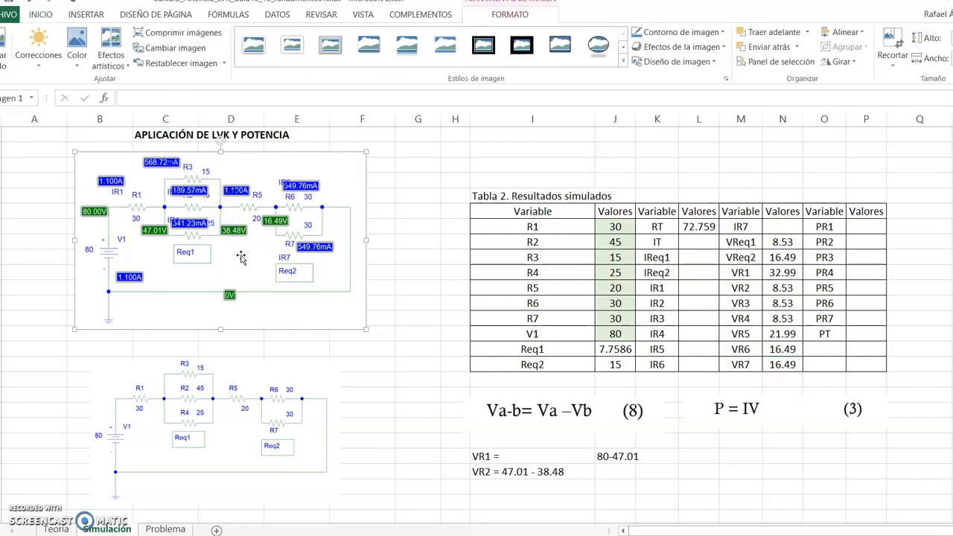
{"action": "left_click_drag", "start_coordinate": [239, 253], "coordinate": [259, 266]}
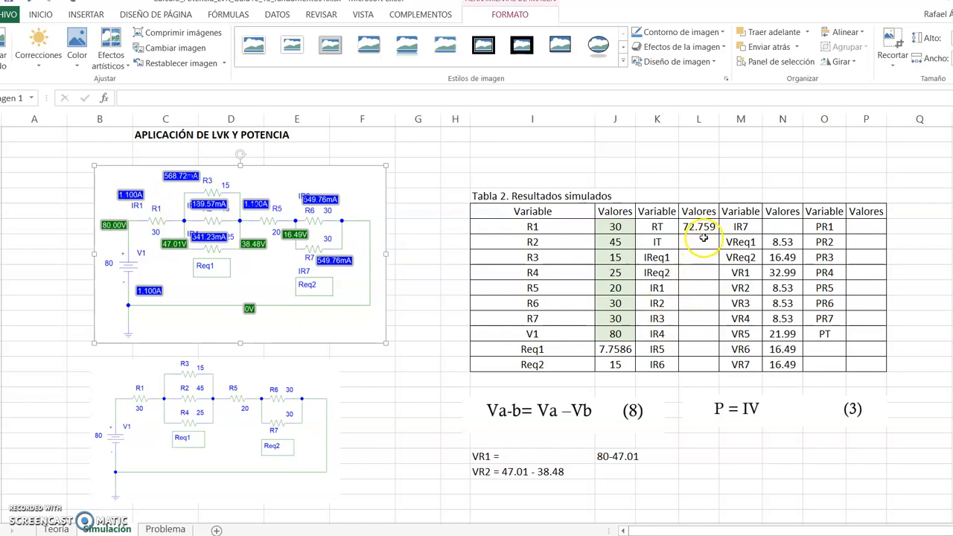
Step: Enter the simulated currents 1.1 for IR1 and 0.13957 for IR2 in Tabla 2
{"action": "left_click", "coordinate": [700, 294]}
{"action": "type", "text": "1.1"}
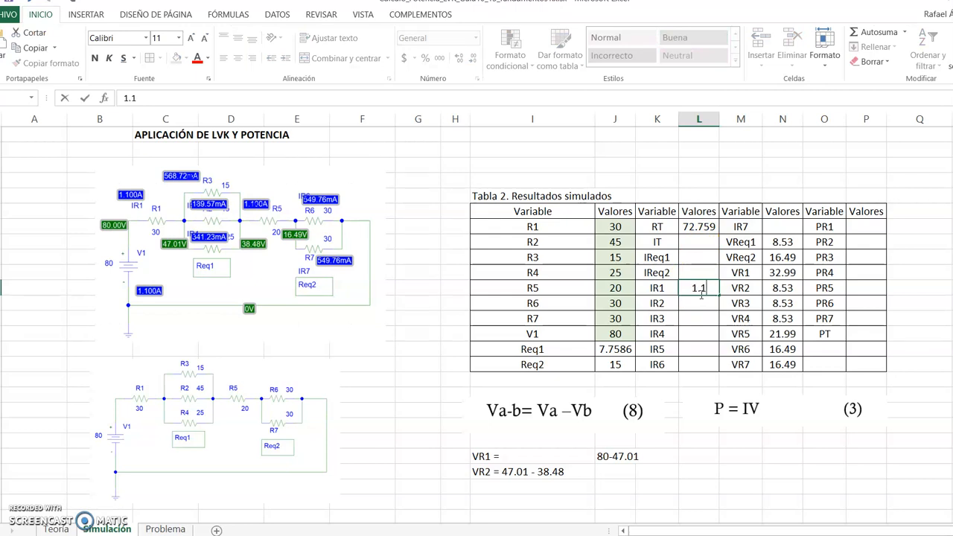
{"action": "key", "text": "Return"}
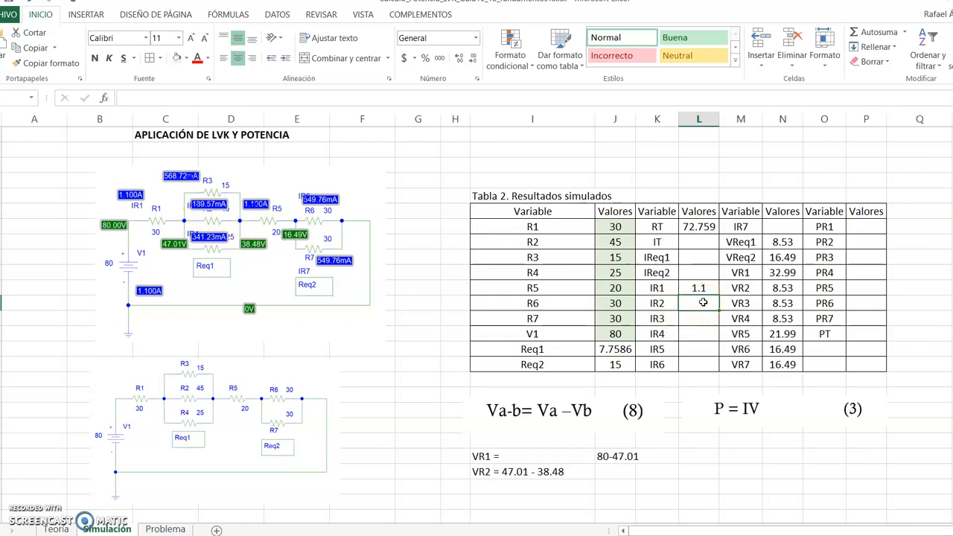
{"action": "type", "text": "0.139"}
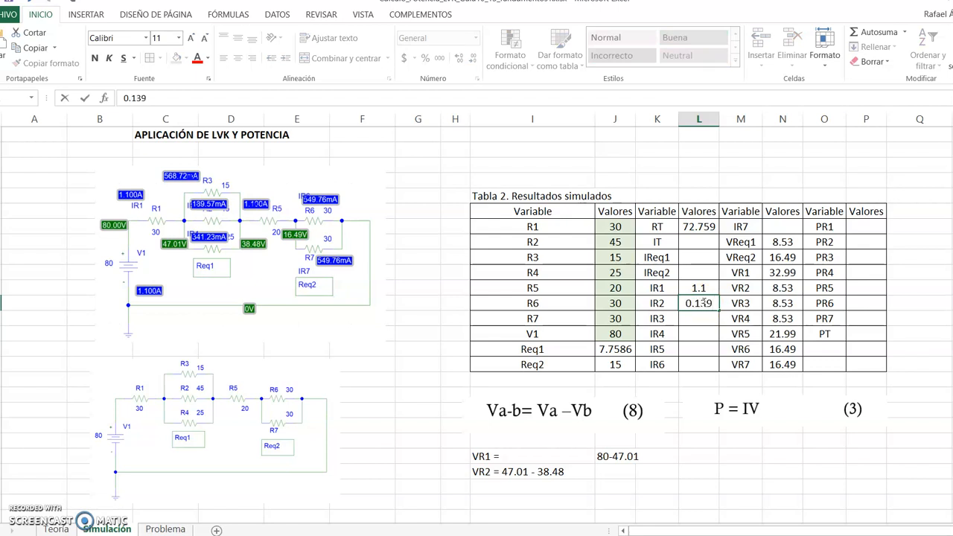
{"action": "type", "text": "57"}
{"action": "key", "text": "Return"}
Step: Enter 0.5687 as the IR3 current in Tabla 2
{"action": "left_click", "coordinate": [701, 319]}
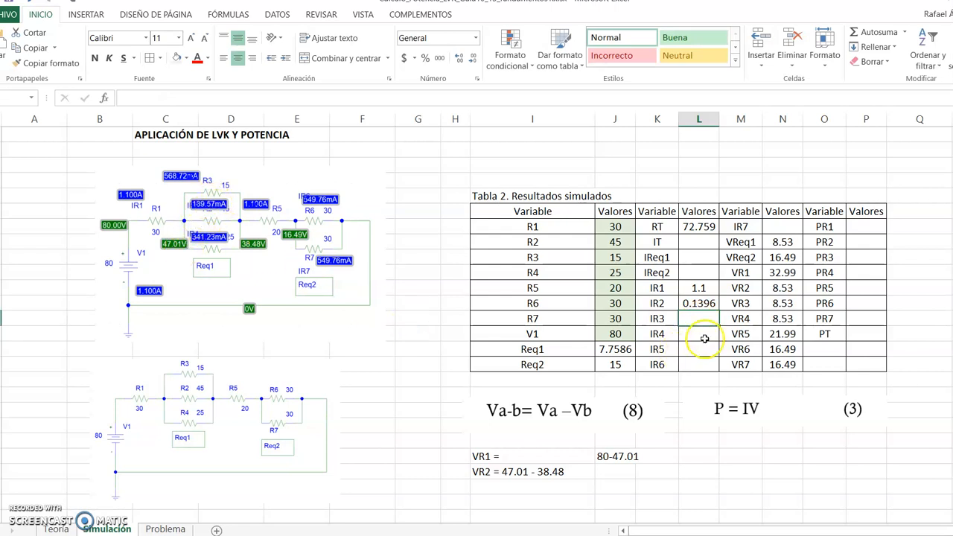
{"action": "type", "text": "0"}
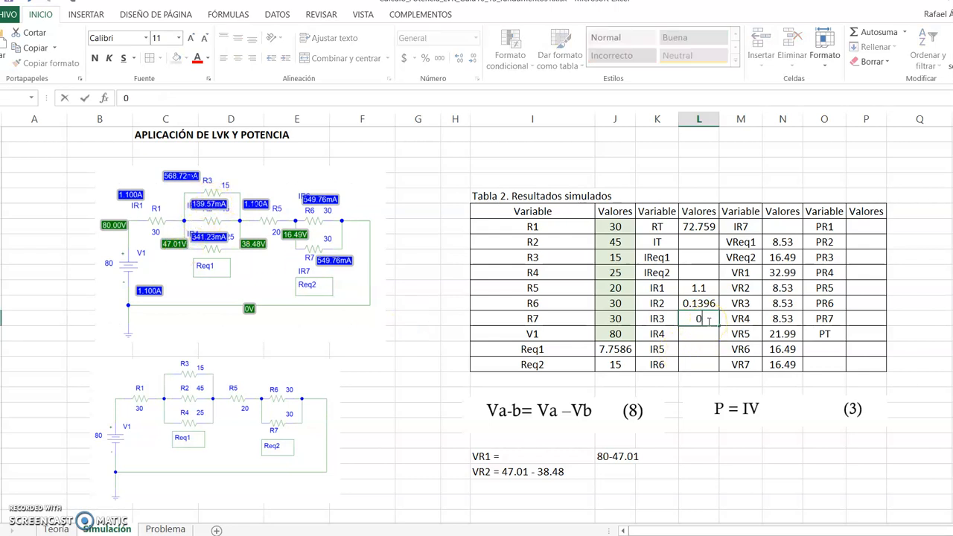
{"action": "type", "text": "5687"}
{"action": "key", "text": "Return"}
{"action": "left_click", "coordinate": [706, 319]}
{"action": "type", "text": "0.5"}
{"action": "key", "text": "Return"}
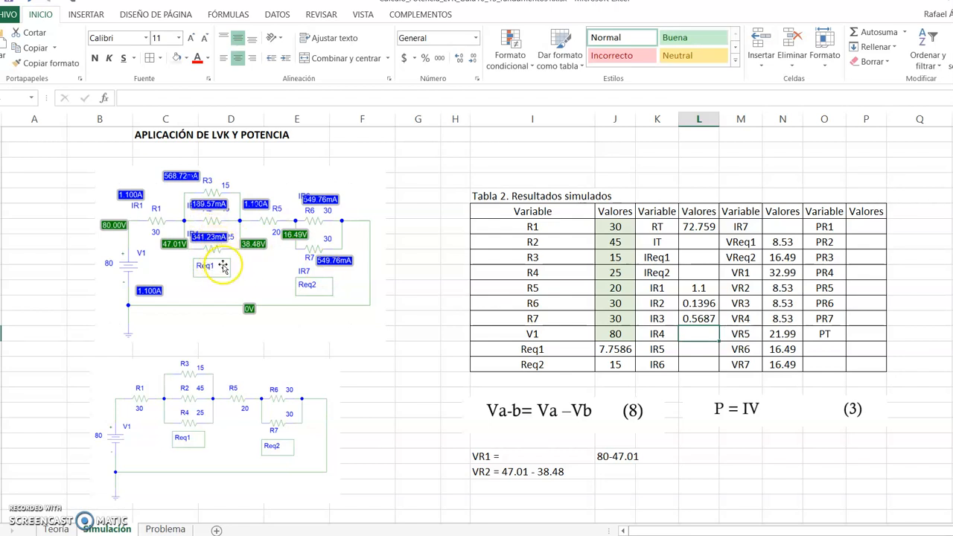
Step: Enter 0.03412 as the IR4 current in Tabla 2
{"action": "type", "text": "0.035"}
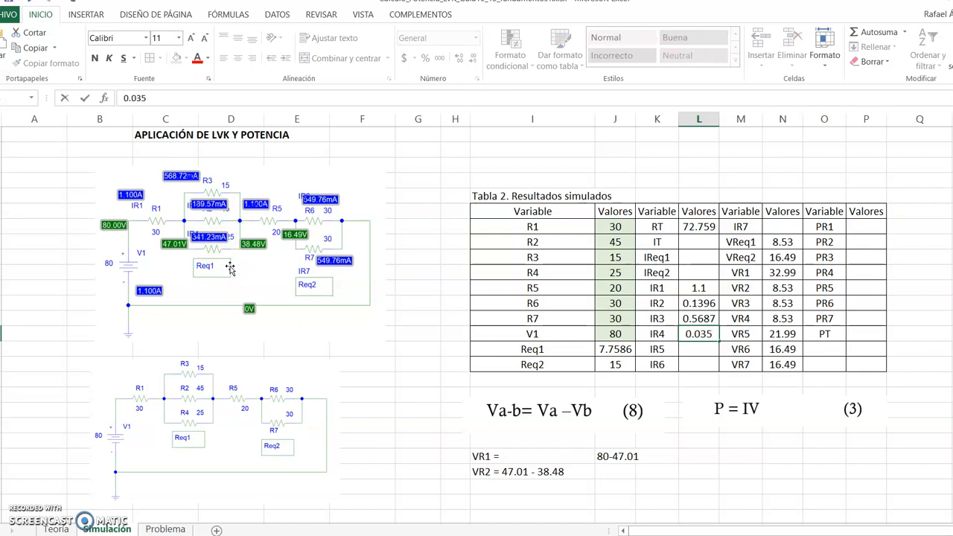
{"action": "key", "text": "BackSpace"}
{"action": "type", "text": "412"}
{"action": "key", "text": "Return"}
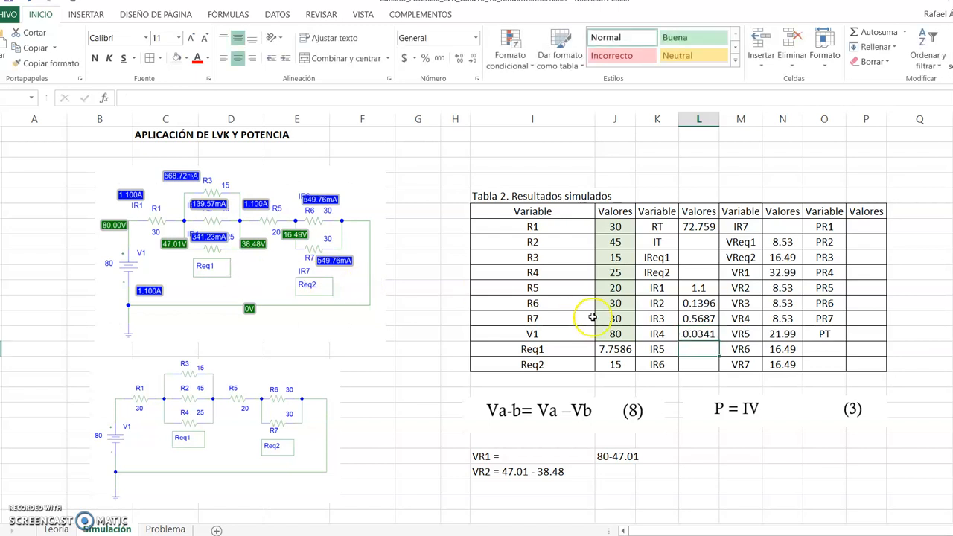
Step: Correct the IR4 current in Tabla 2 to 0.3412
{"action": "double_click", "coordinate": [698, 335]}
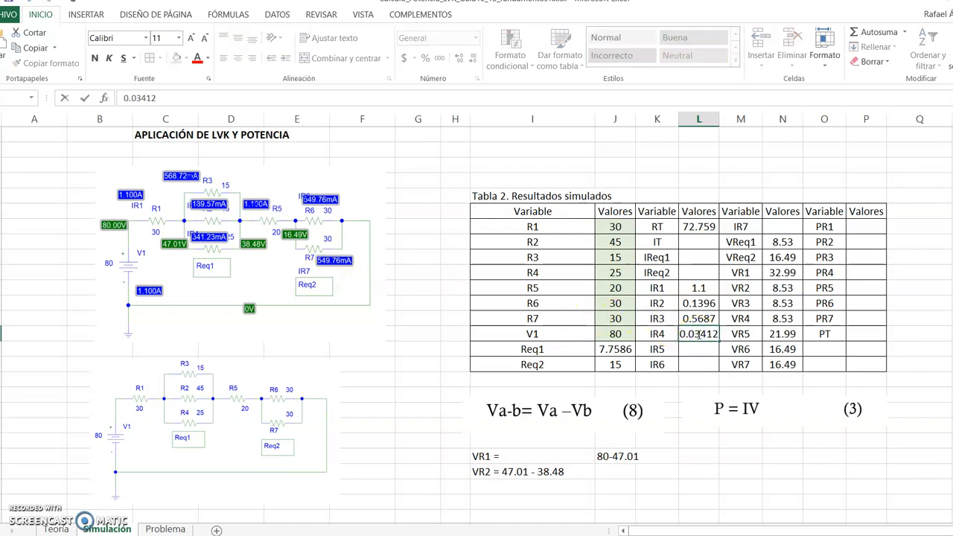
{"action": "key", "text": "BackSpace"}
{"action": "key", "text": "Return"}
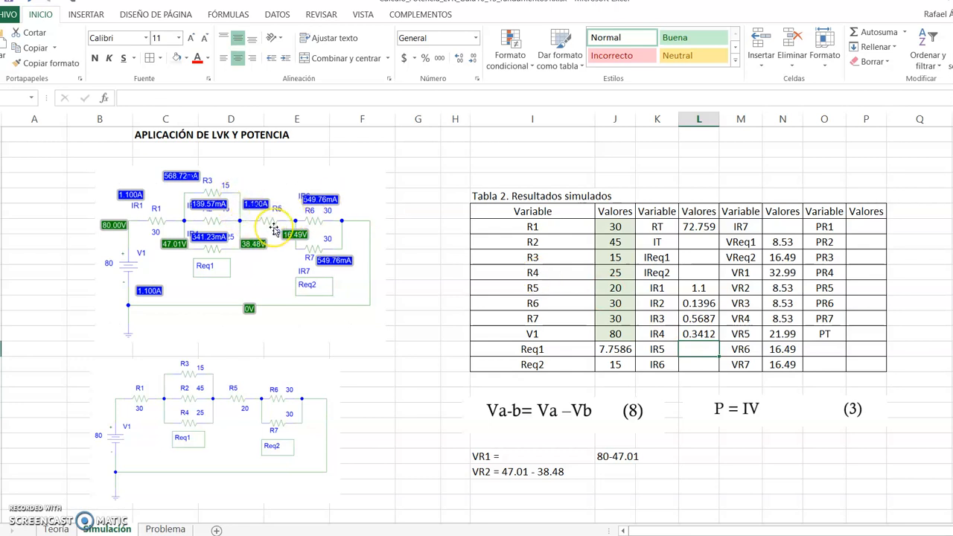
Step: Enter the simulated currents 1.1 for IR5 and 0.5497 for IR6 in Tabla 2
{"action": "type", "text": ".1"}
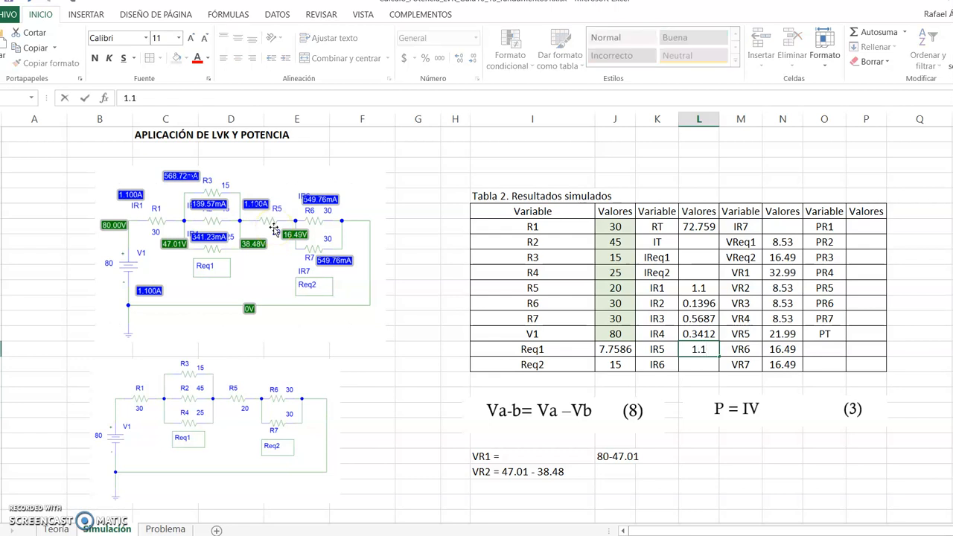
{"action": "key", "text": "Return"}
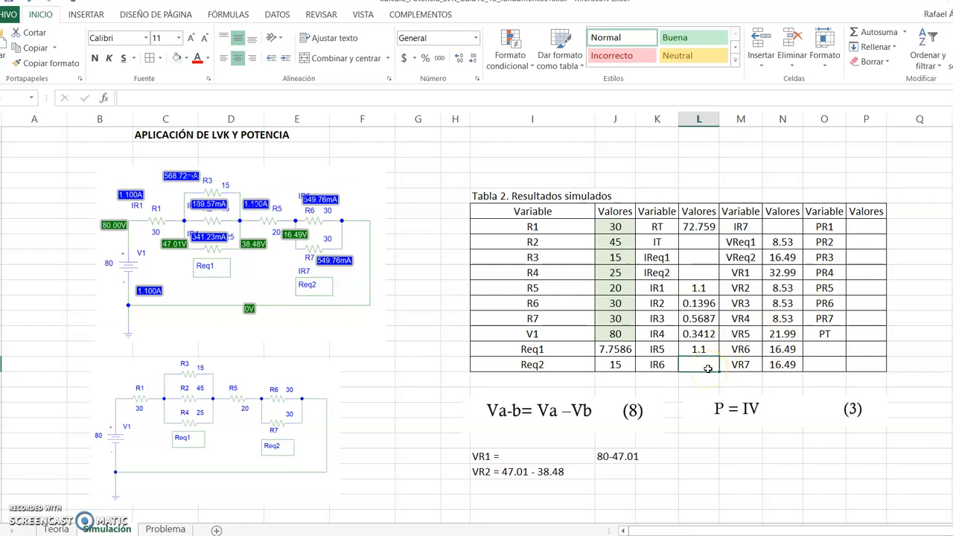
{"action": "type", "text": "0.549"}
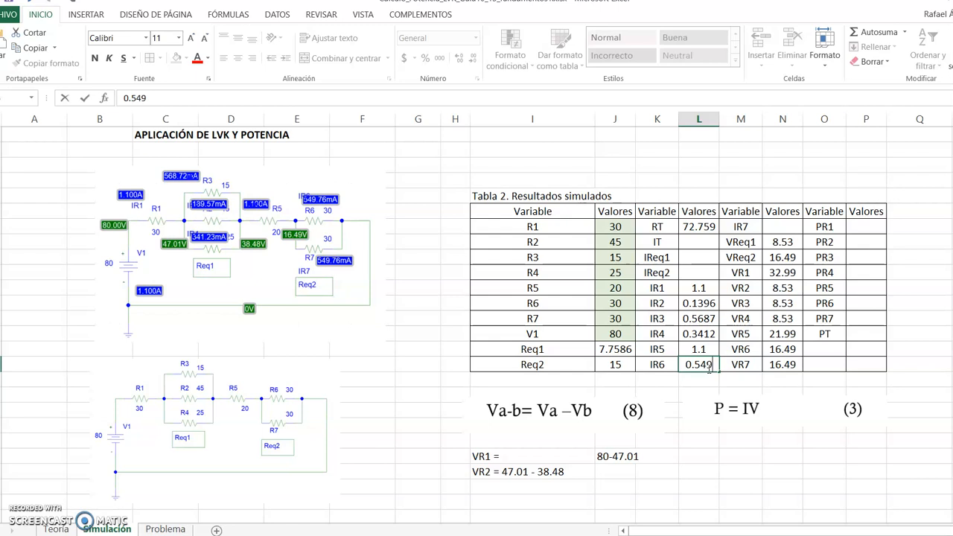
{"action": "key", "text": "Return"}
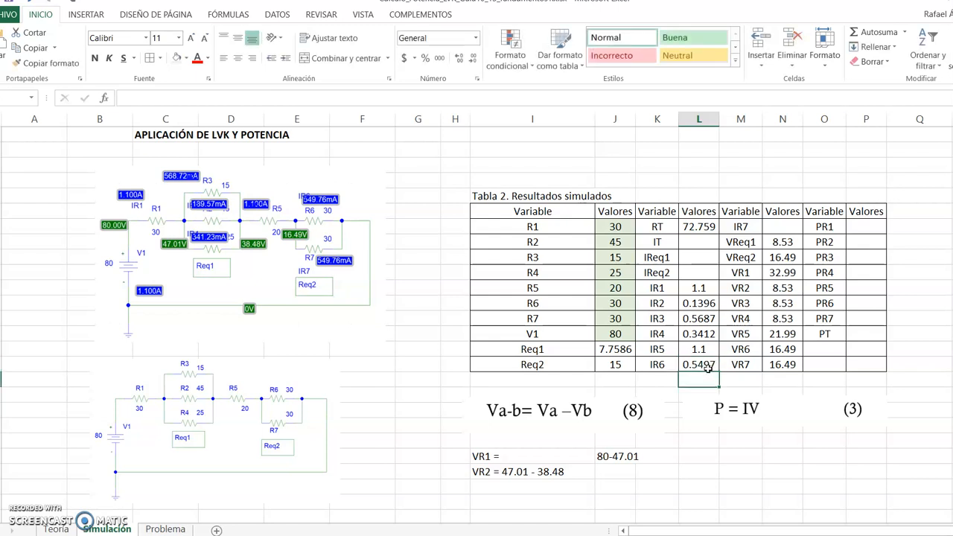
Step: Enter 0.5497 as the IR7 current in Tabla 2
{"action": "left_click", "coordinate": [778, 227]}
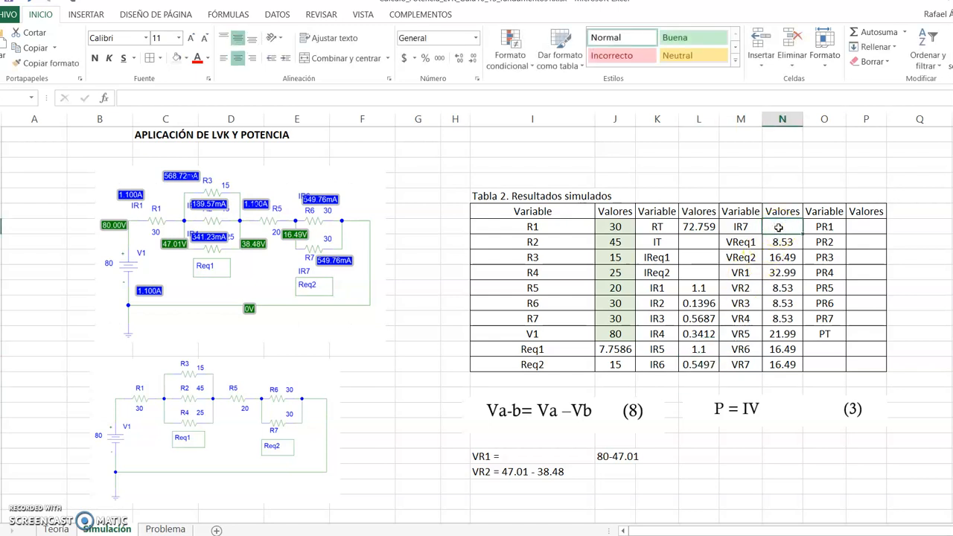
{"action": "type", "text": "0.5497"}
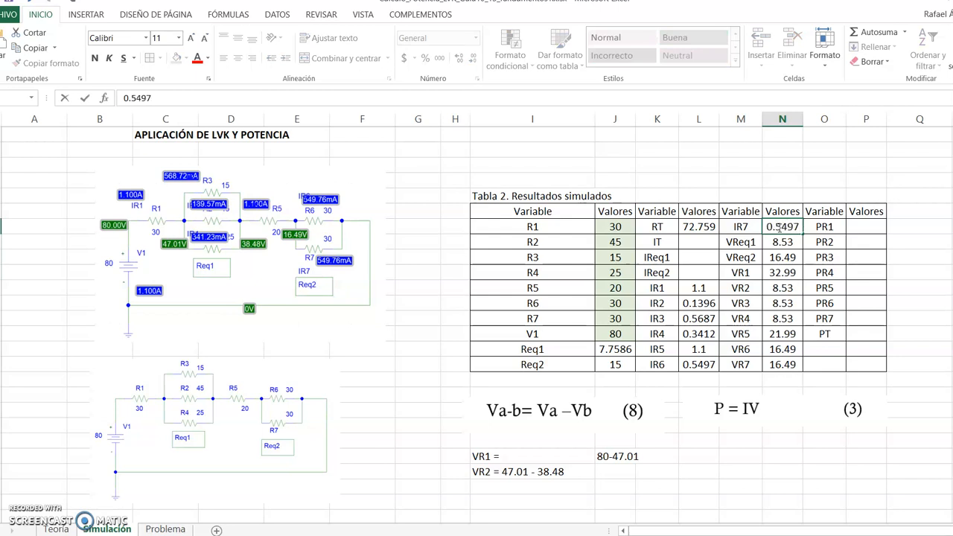
{"action": "key", "text": "Return"}
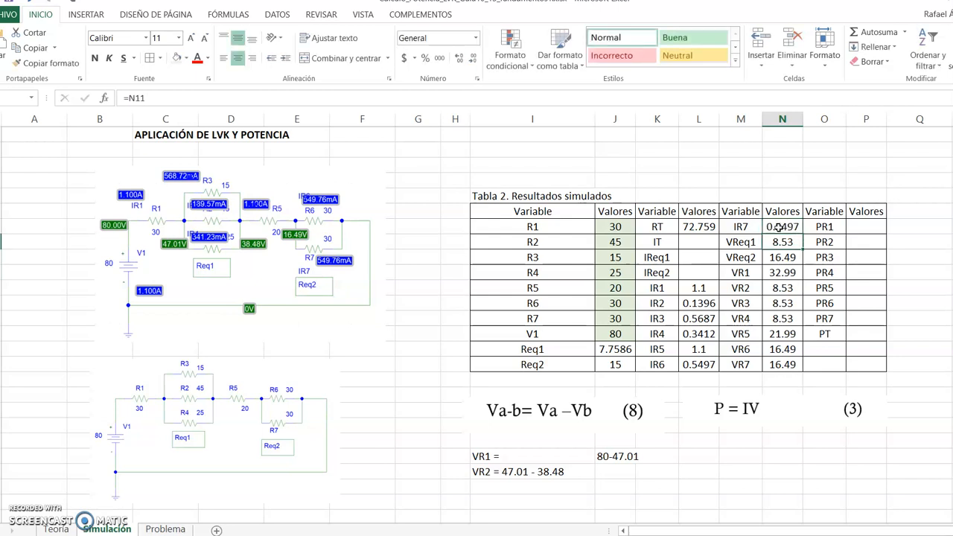
{"action": "left_click", "coordinate": [782, 287]}
{"action": "left_click_drag", "start_coordinate": [785, 225], "coordinate": [782, 287]}
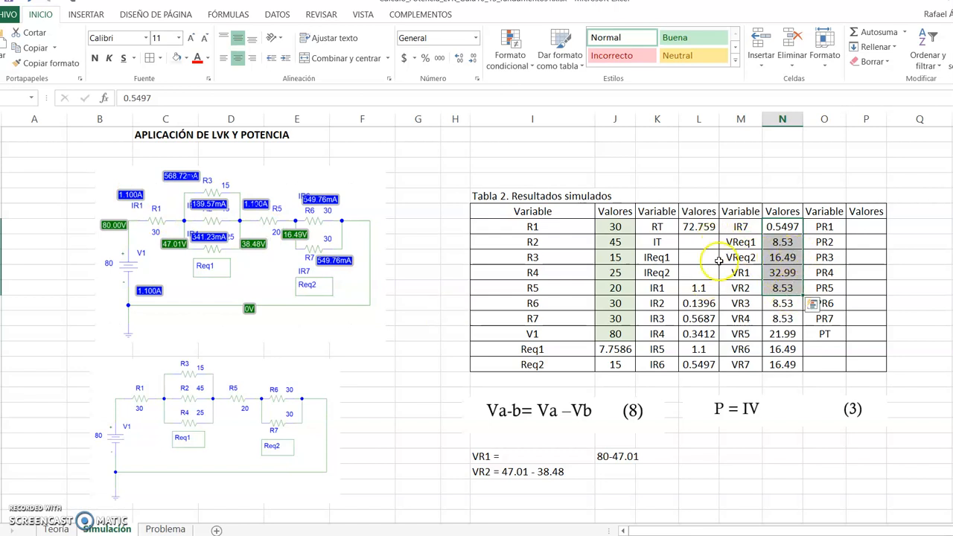
Step: Set the total current IT in Tabla 2 equal to the IR1 value with the formula =L11
{"action": "left_click", "coordinate": [700, 241]}
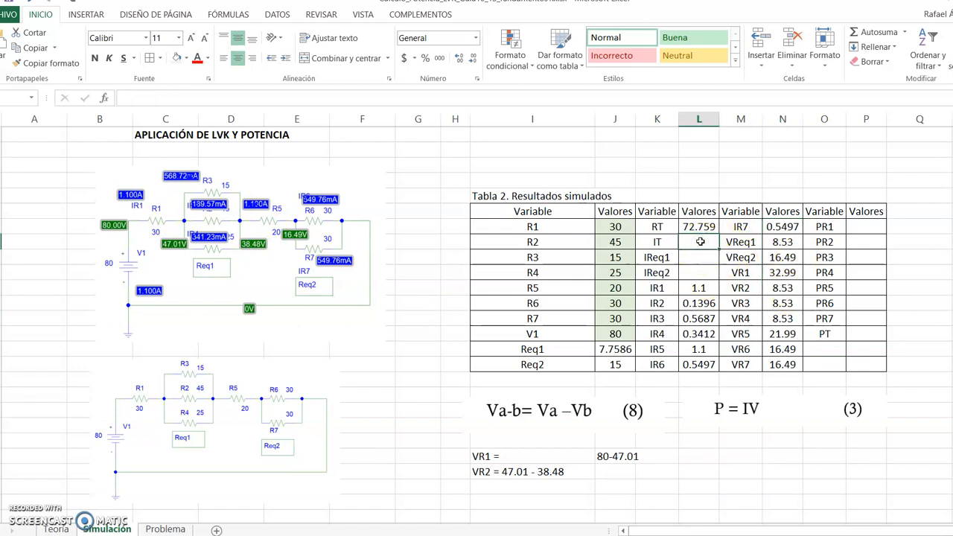
{"action": "type", "text": "="}
{"action": "left_click", "coordinate": [694, 289]}
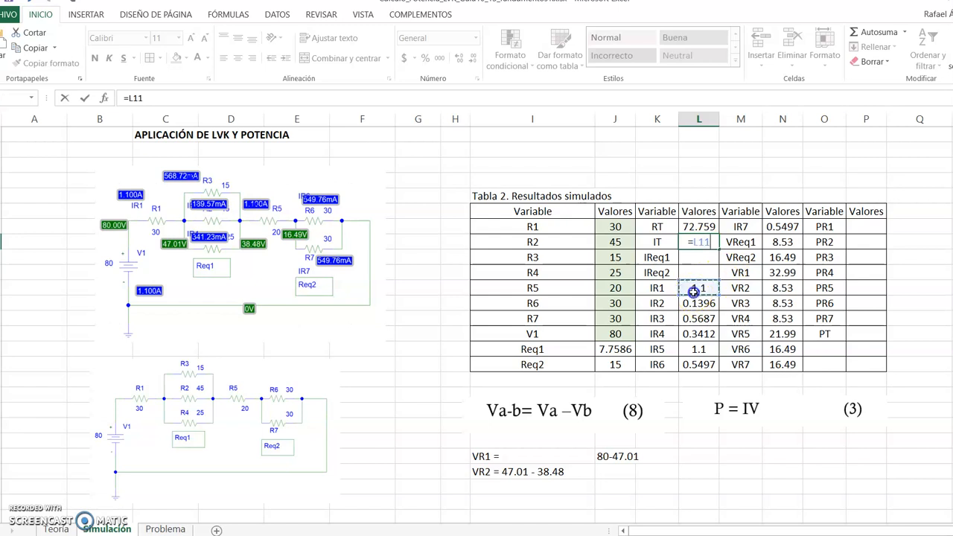
{"action": "key", "text": "Return"}
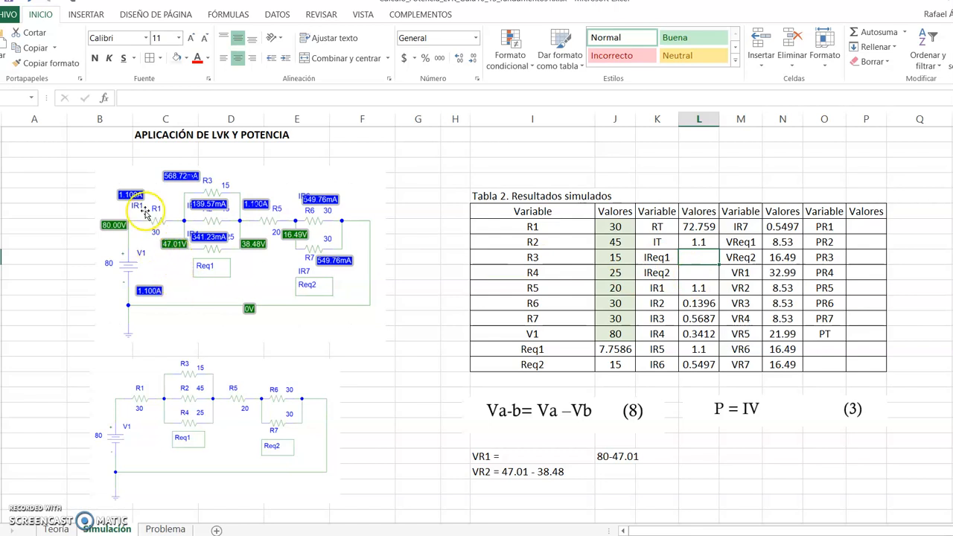
Step: Shift the lower circuit picture slightly to the right and consult the simplified series circuit on the Teoría sheet
{"action": "left_click_drag", "start_coordinate": [219, 414], "coordinate": [249, 415]}
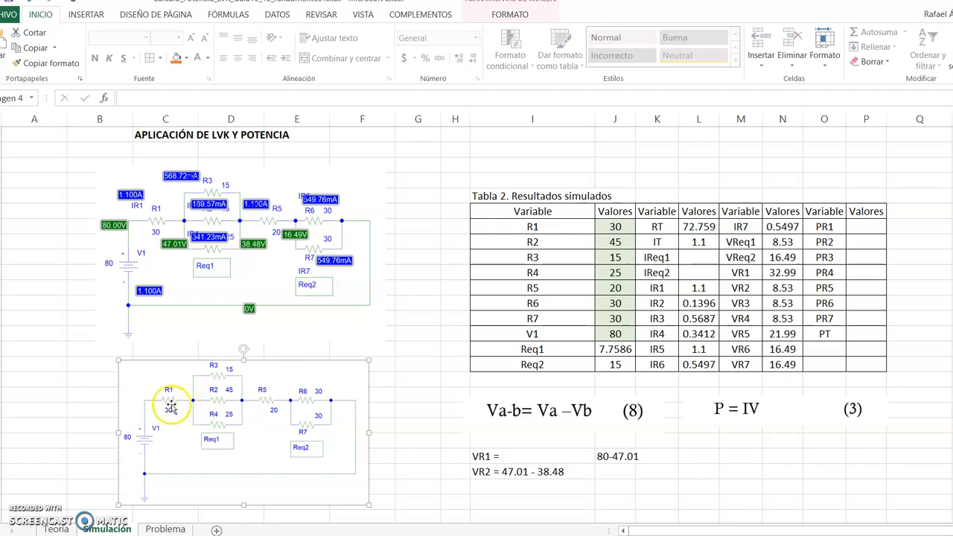
{"action": "left_click", "coordinate": [57, 529]}
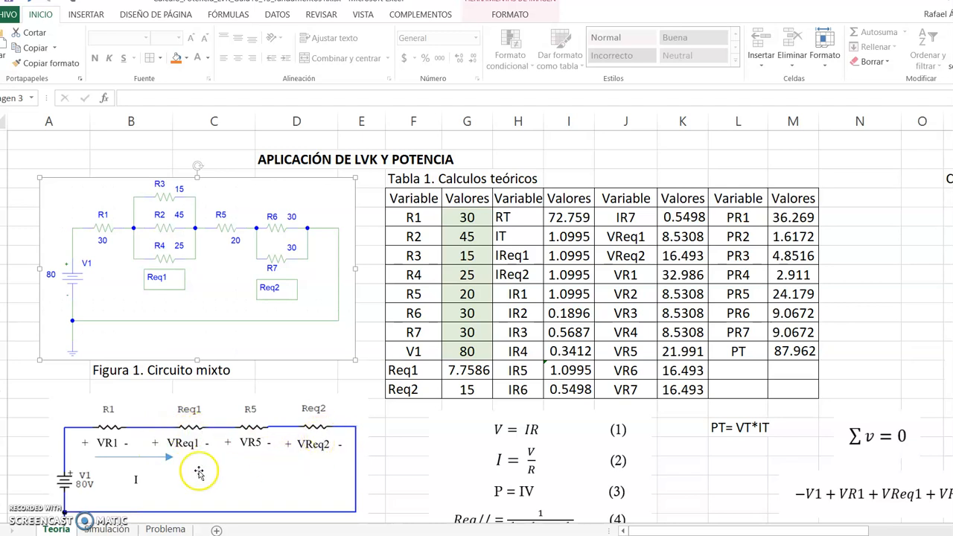
{"action": "left_click", "coordinate": [108, 528]}
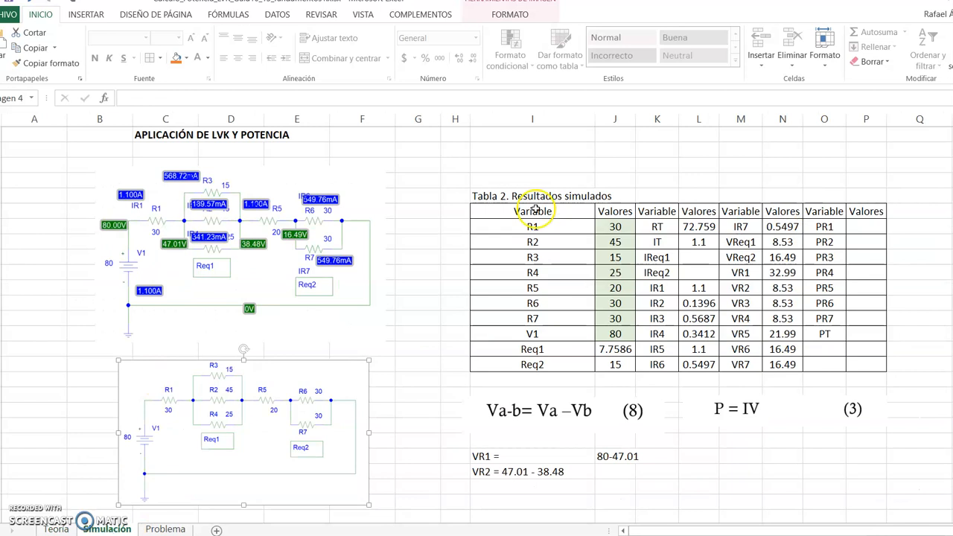
Step: Set the IReq1 and IReq2 currents in Tabla 2 equal to the IT cell by reference
{"action": "left_click", "coordinate": [698, 257]}
{"action": "type", "text": "="}
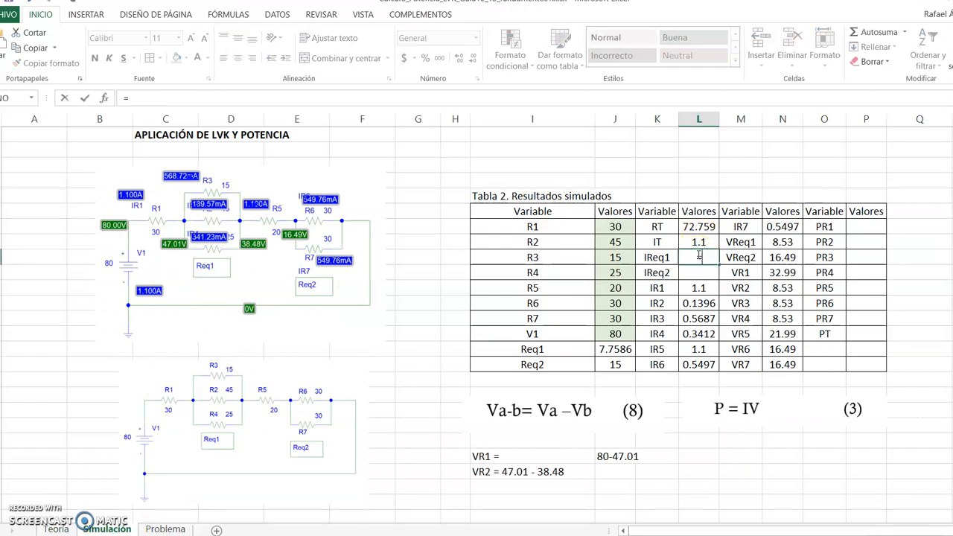
{"action": "left_click", "coordinate": [699, 241]}
{"action": "key", "text": "Return"}
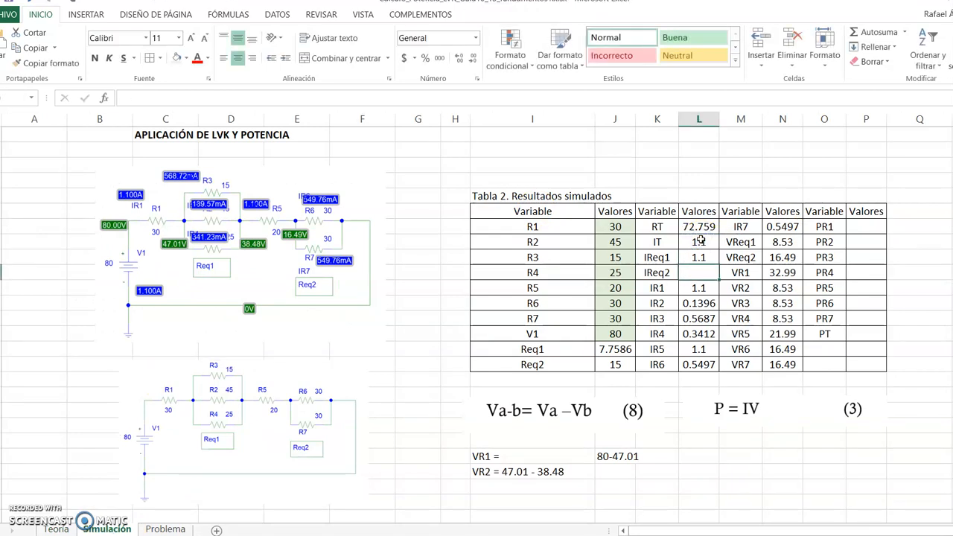
{"action": "type", "text": "="}
{"action": "left_click", "coordinate": [700, 240]}
{"action": "key", "text": "Return"}
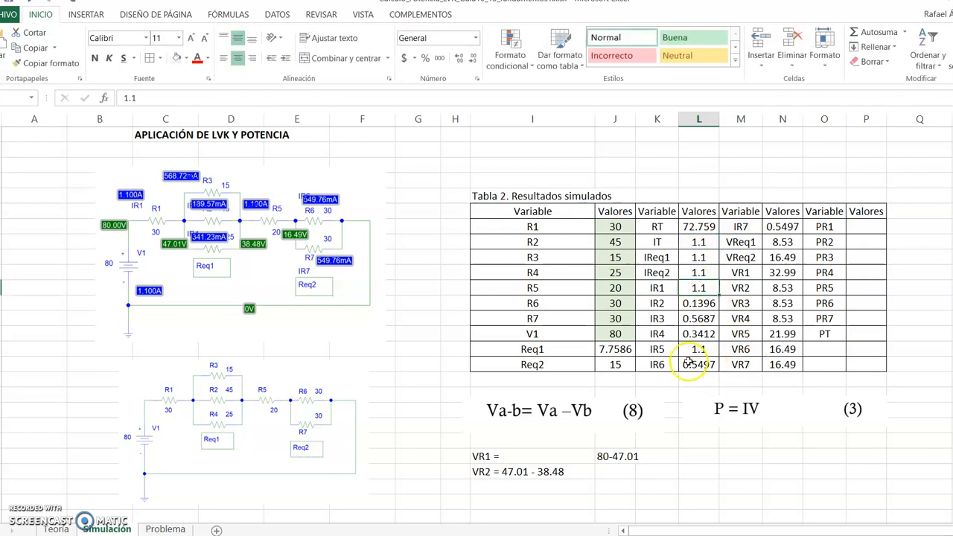
Step: Calculate the power PR1 in Tabla 2 as IR1 times VR1 with the formula =L11*N10
{"action": "left_click_drag", "start_coordinate": [789, 227], "coordinate": [790, 305]}
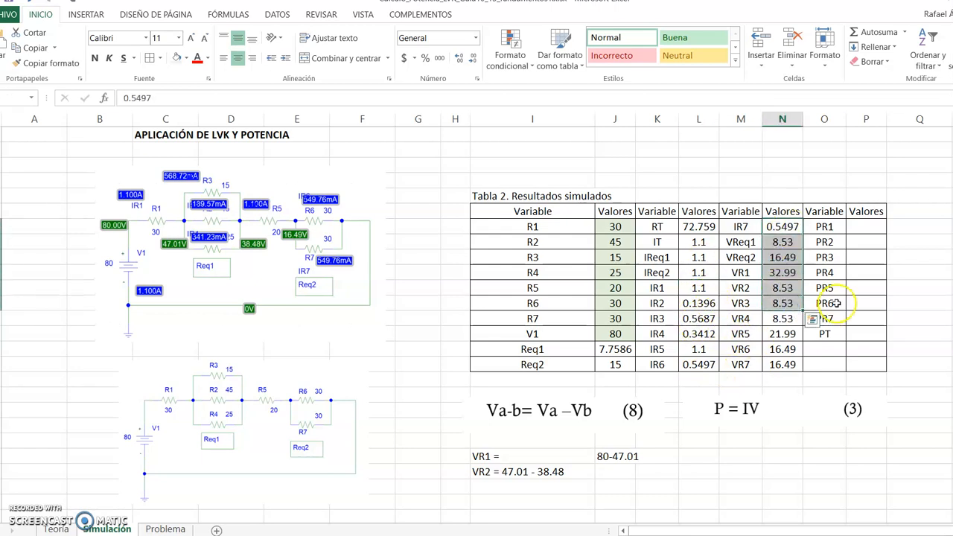
{"action": "left_click", "coordinate": [861, 227]}
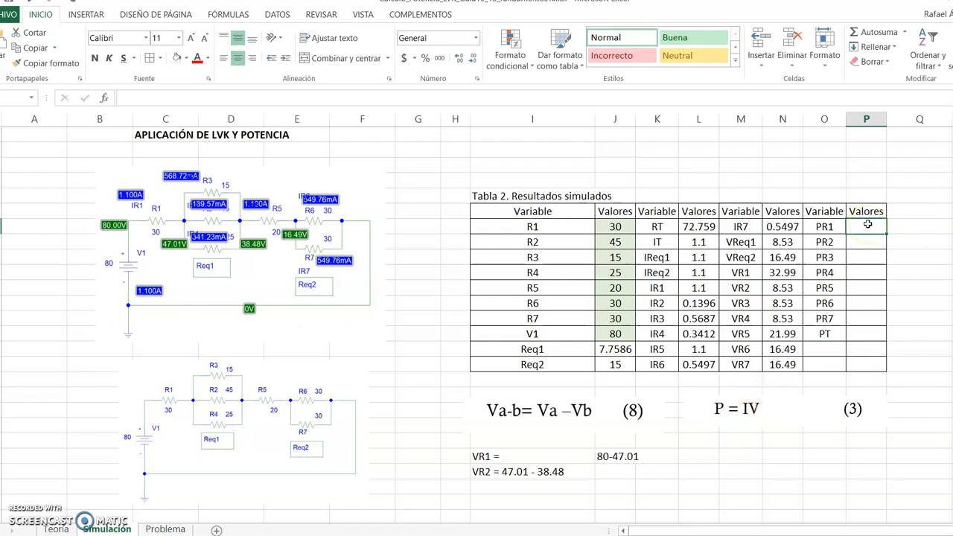
{"action": "type", "text": "="}
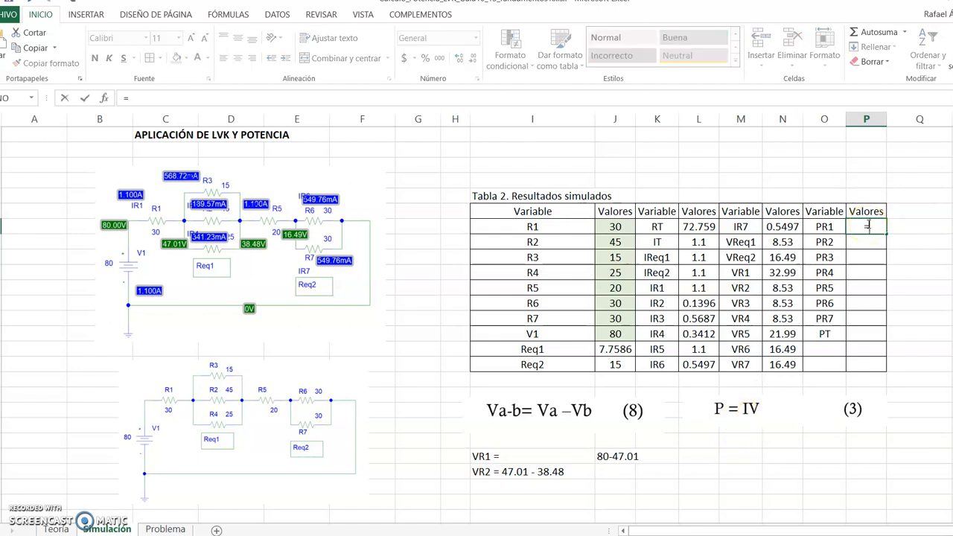
{"action": "left_click", "coordinate": [696, 288]}
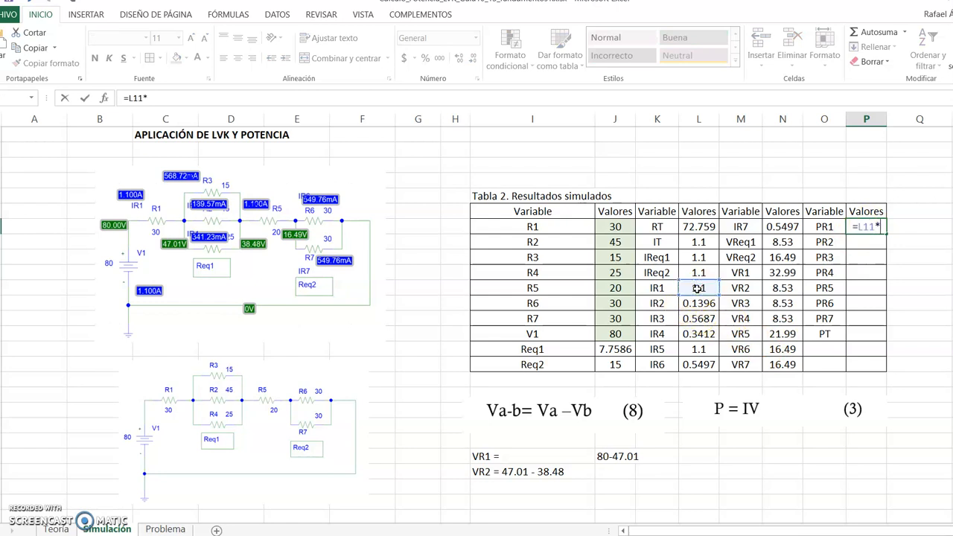
{"action": "left_click", "coordinate": [785, 273]}
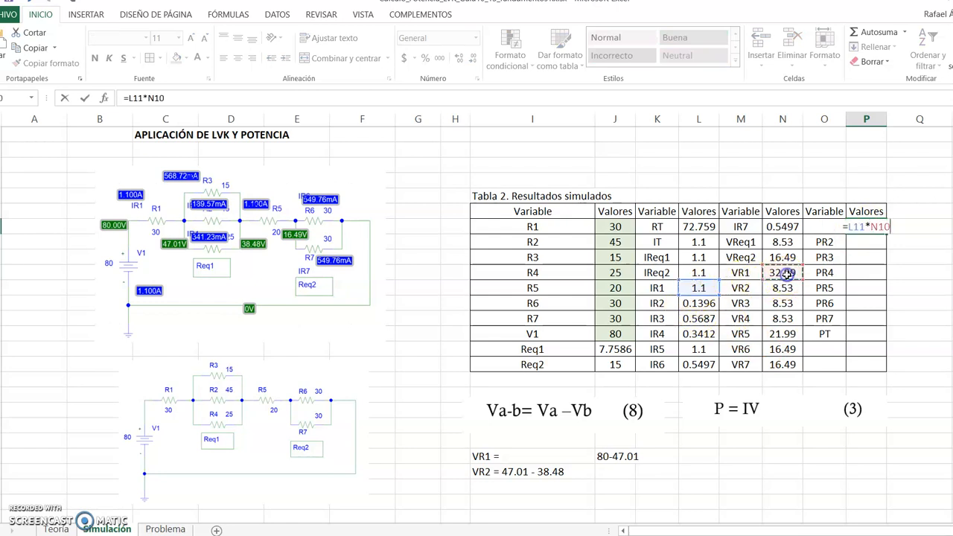
{"action": "key", "text": "Return"}
Step: Calculate the power PR2 in Tabla 2 as IR2 times VR2 with the formula =L12*N11
{"action": "left_click", "coordinate": [856, 242]}
{"action": "type", "text": "="}
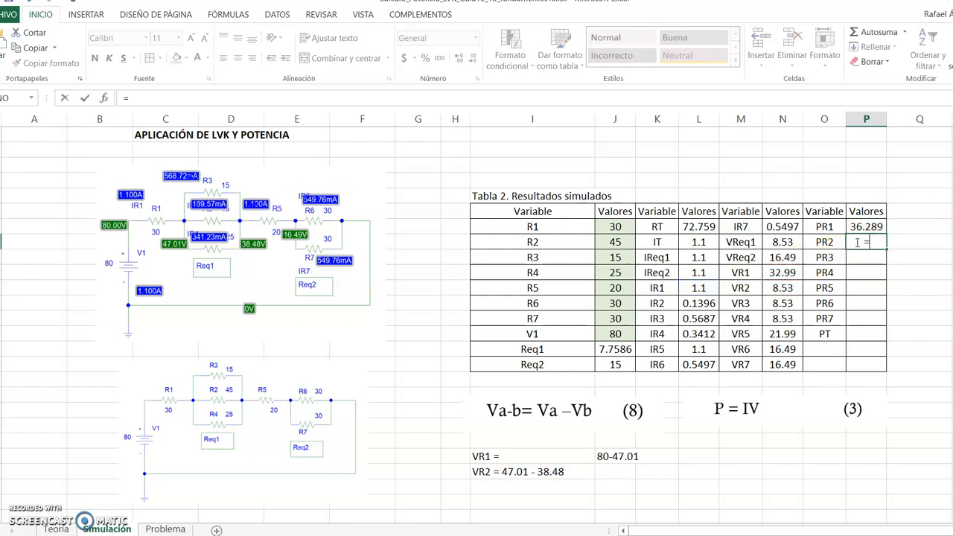
{"action": "left_click", "coordinate": [698, 302]}
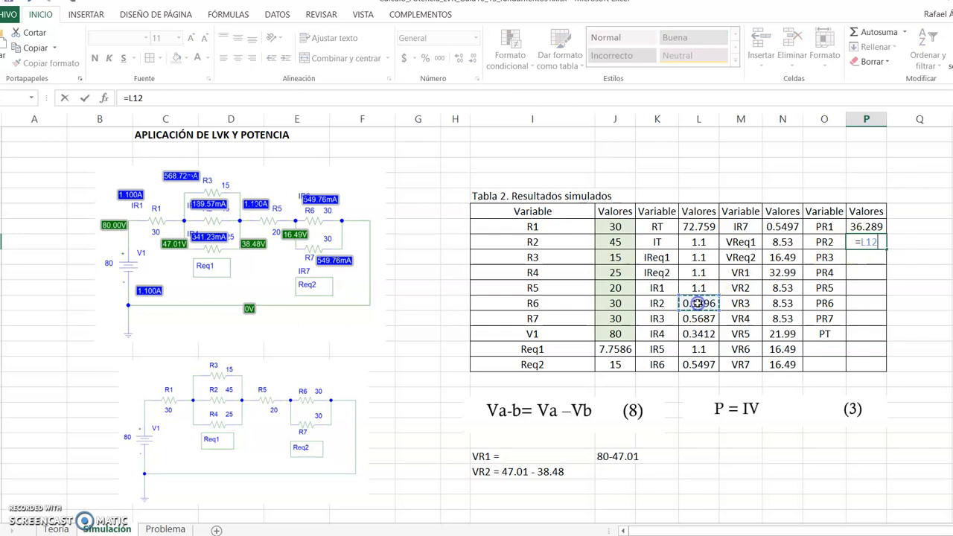
{"action": "type", "text": "*"}
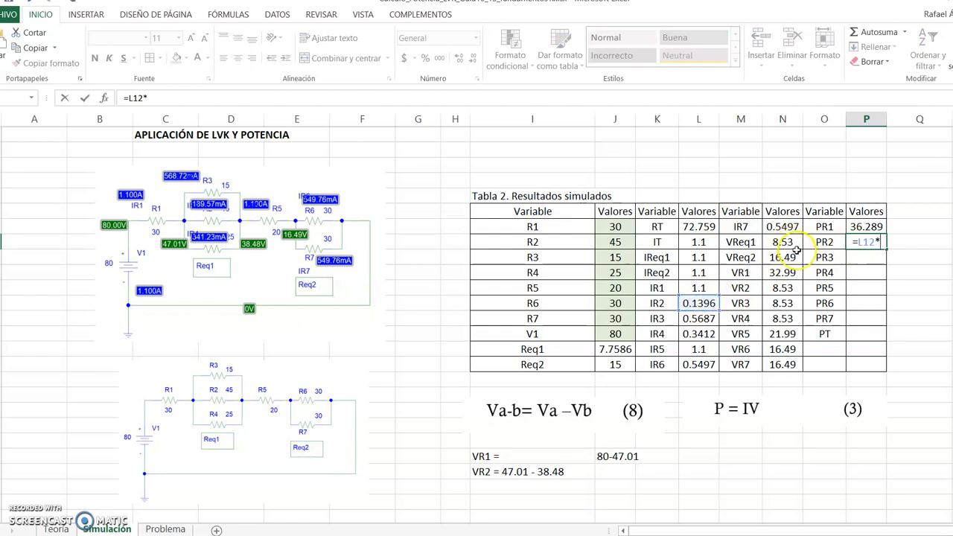
{"action": "left_click", "coordinate": [780, 289]}
{"action": "key", "text": "Return"}
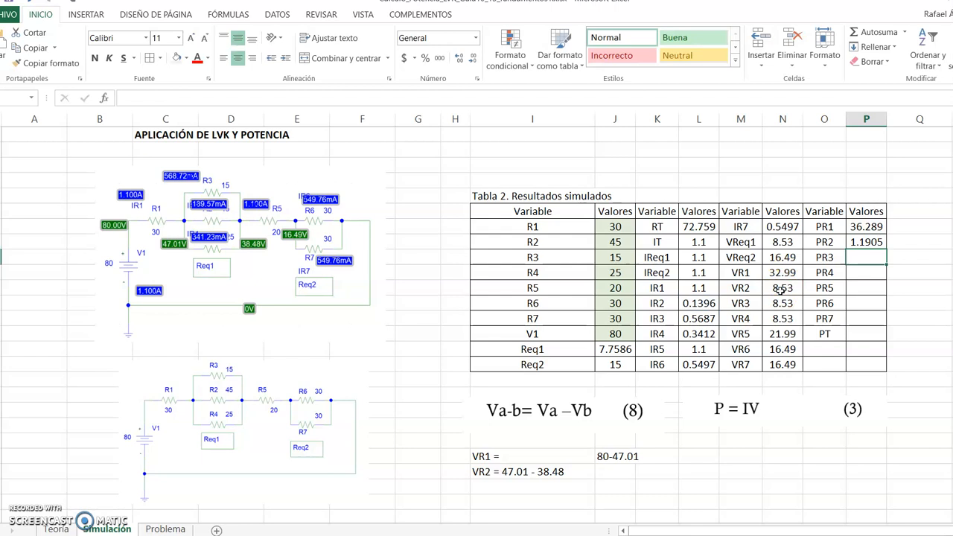
Step: Calculate the power PR3 in Tabla 2 as IR3 times VR3 with the formula =L13*N12
{"action": "type", "text": "="}
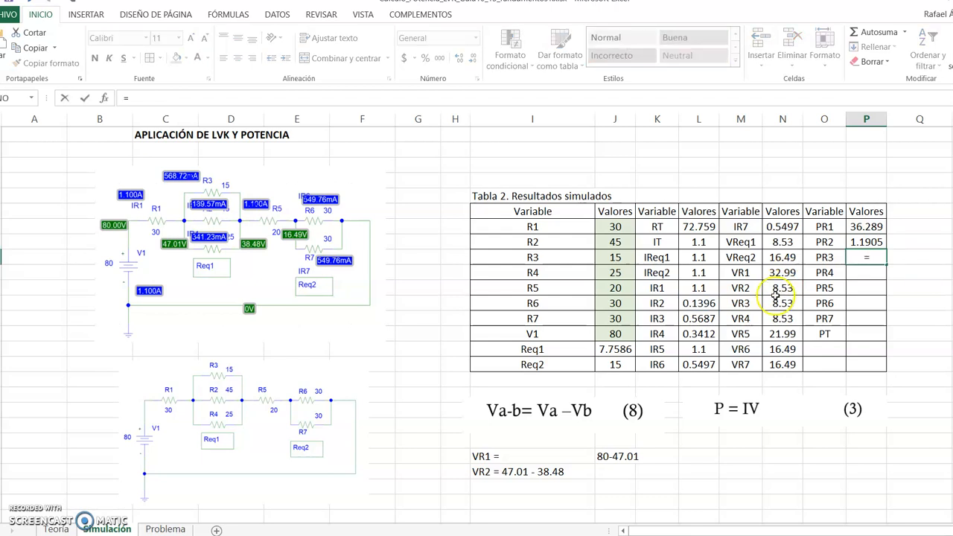
{"action": "left_click", "coordinate": [700, 318]}
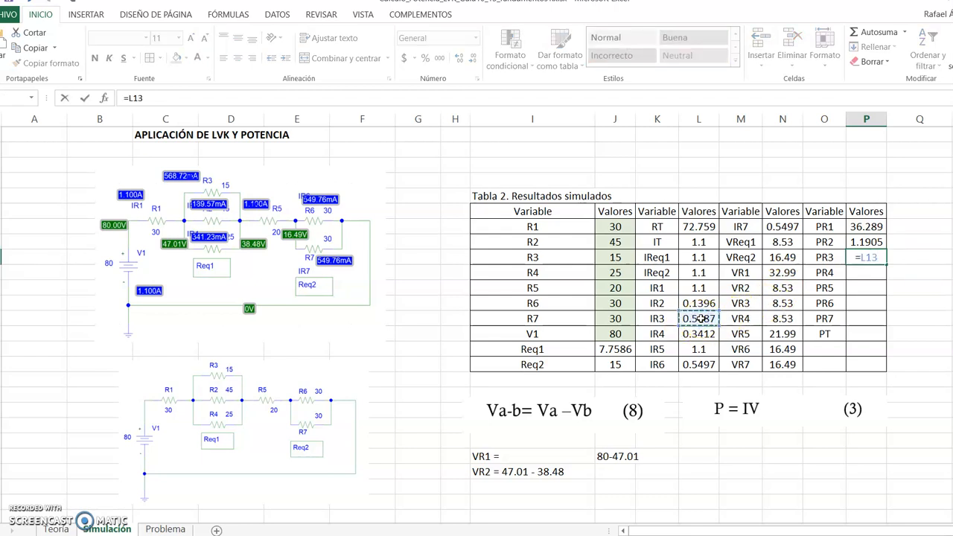
{"action": "type", "text": "*"}
{"action": "left_click", "coordinate": [788, 302]}
{"action": "key", "text": "Return"}
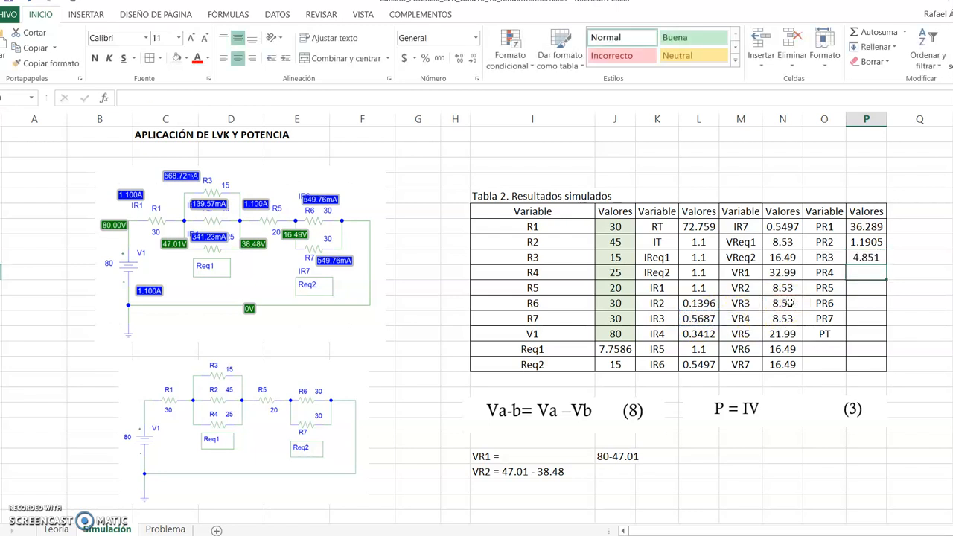
Step: Calculate the power PR4 in Tabla 2 as IR4 times VR4 with the formula =L14*N13
{"action": "type", "text": "="}
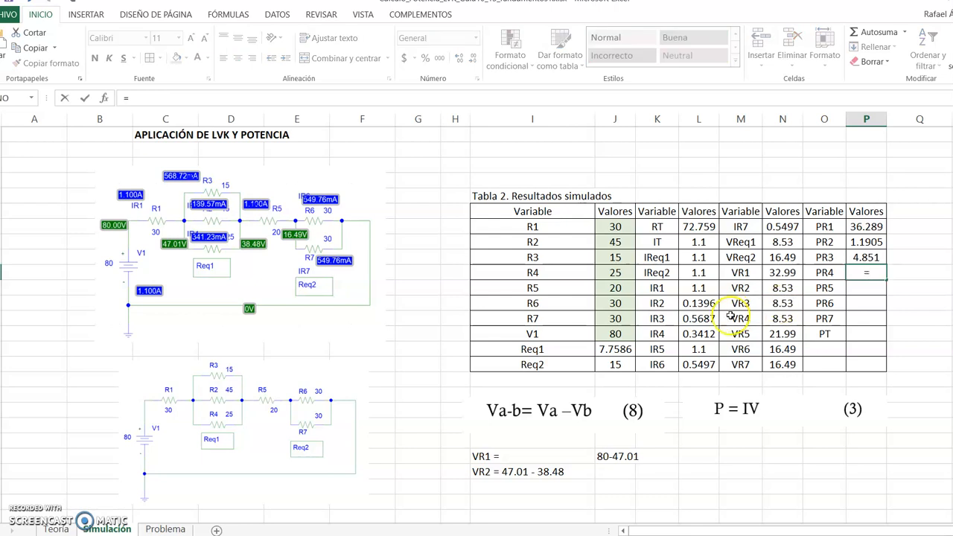
{"action": "left_click", "coordinate": [698, 333]}
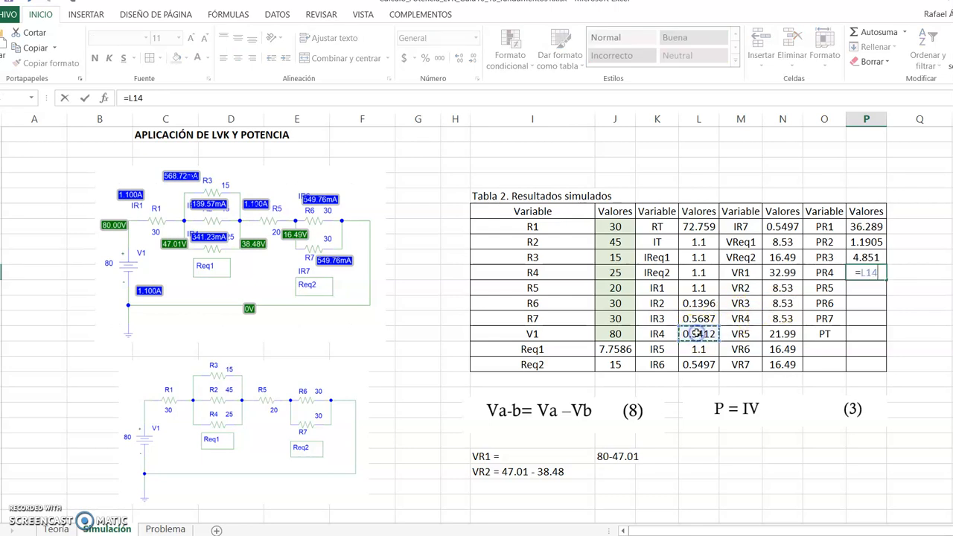
{"action": "type", "text": "*"}
{"action": "left_click", "coordinate": [782, 319]}
{"action": "key", "text": "Return"}
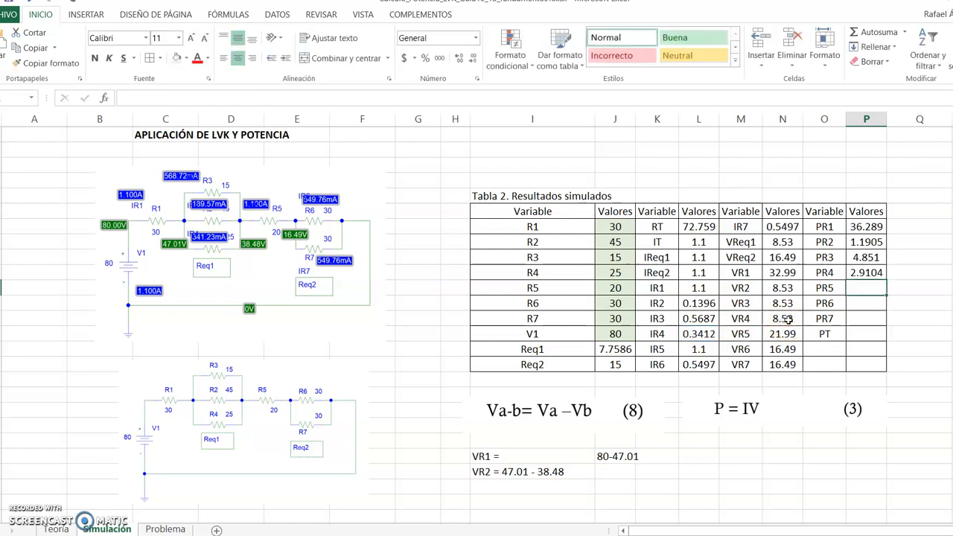
Step: Calculate the power PR5 in Tabla 2 as IR5 times VR5 with the formula =L15*N14
{"action": "type", "text": "="}
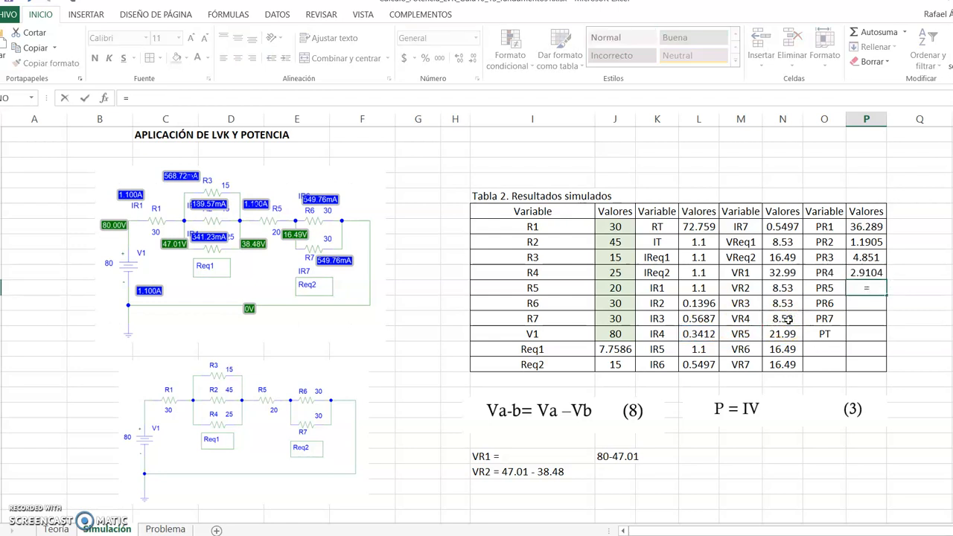
{"action": "left_click", "coordinate": [699, 349]}
{"action": "type", "text": "*"}
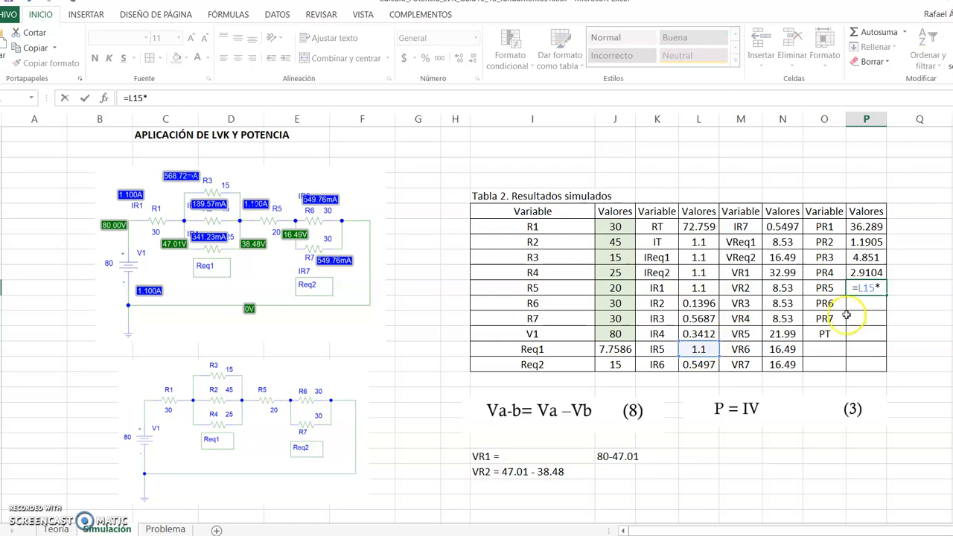
{"action": "left_click", "coordinate": [785, 336]}
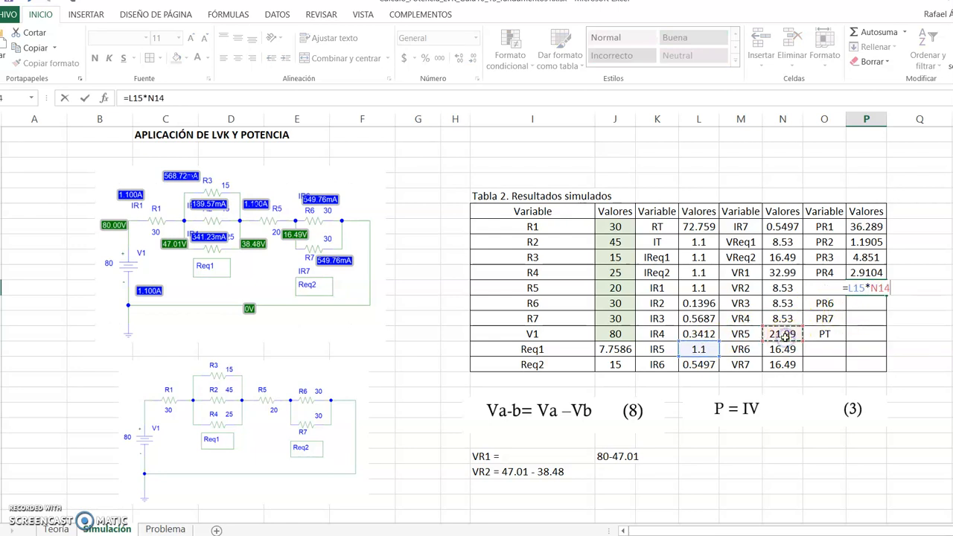
{"action": "key", "text": "Return"}
Step: Calculate the power PR6 in Tabla 2 as IR6 times VR6 with the formula =L16*N15
{"action": "type", "text": "*"}
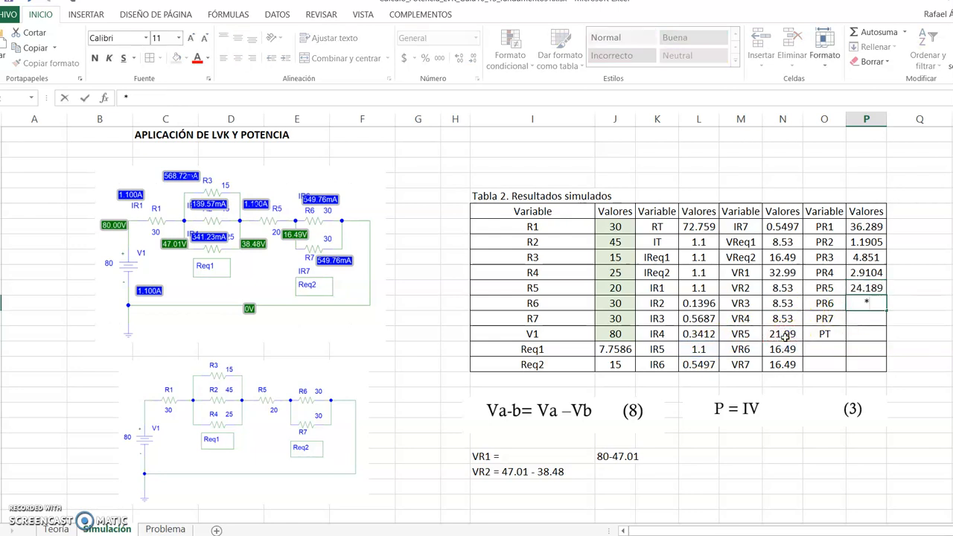
{"action": "type", "text": "="}
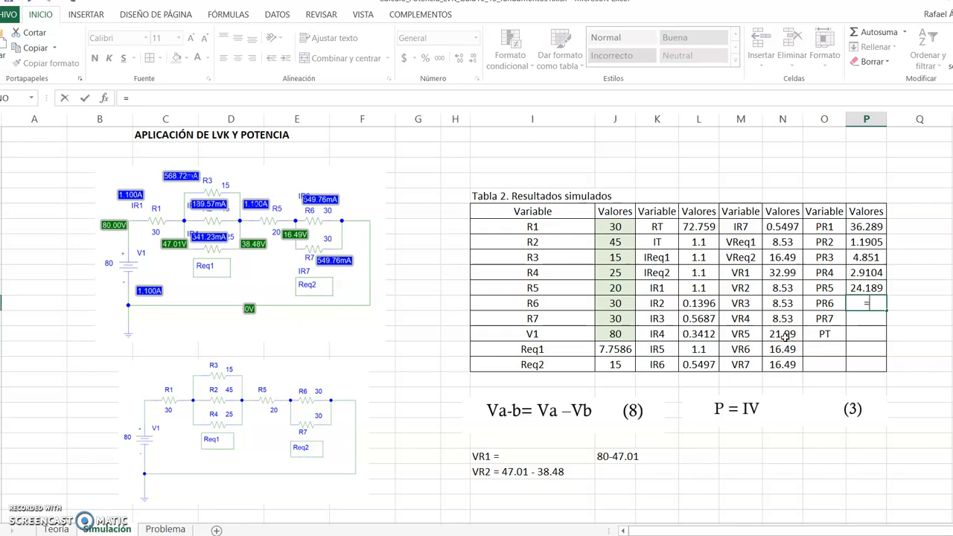
{"action": "left_click", "coordinate": [711, 365]}
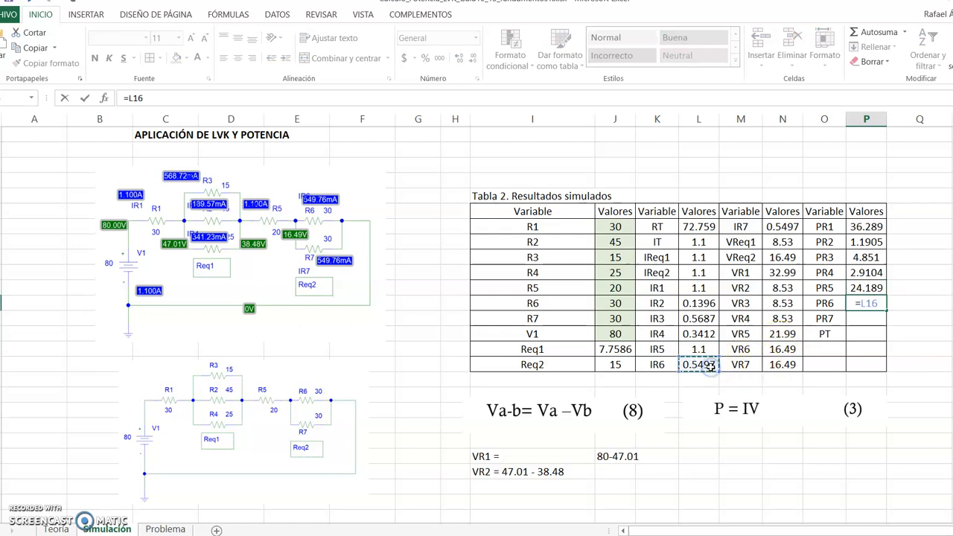
{"action": "type", "text": "*"}
{"action": "left_click", "coordinate": [782, 348]}
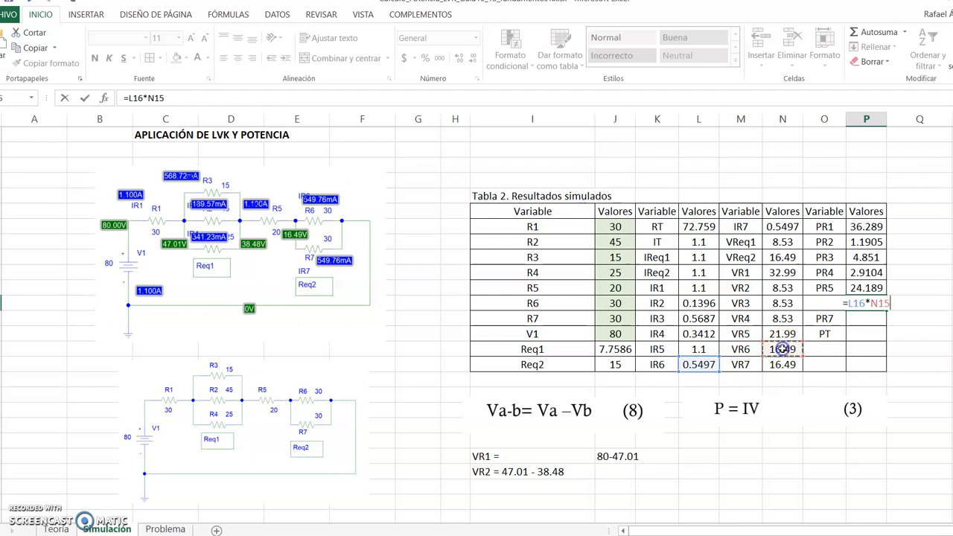
{"action": "key", "text": "Return"}
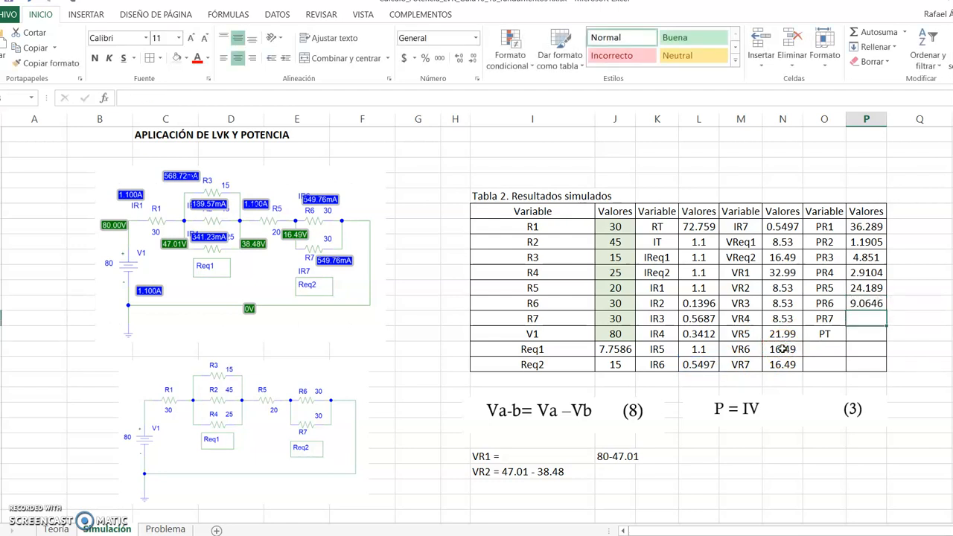
Step: Calculate the power PR7 in Tabla 2 as IR7 times VR7 with the formula =N7*N16
{"action": "type", "text": "="}
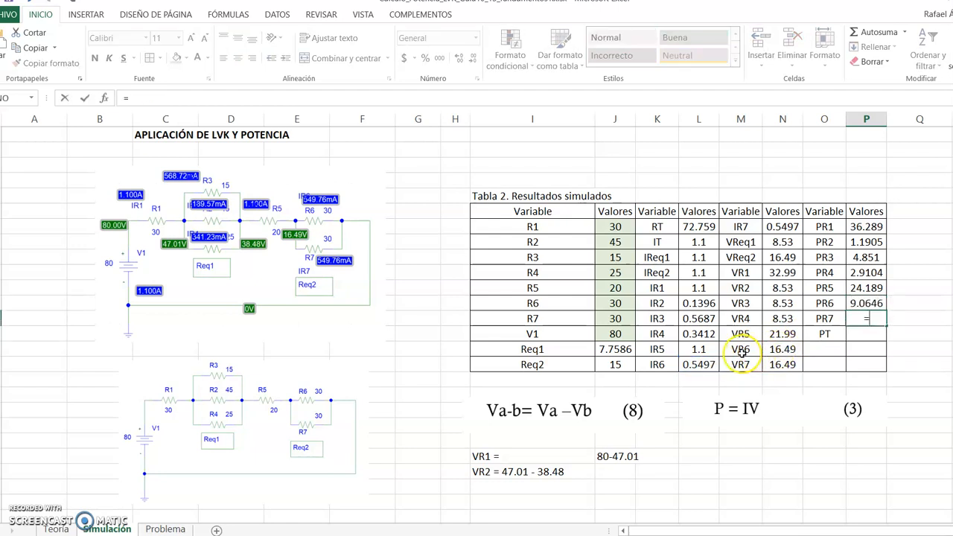
{"action": "left_click", "coordinate": [773, 227]}
{"action": "type", "text": "*"}
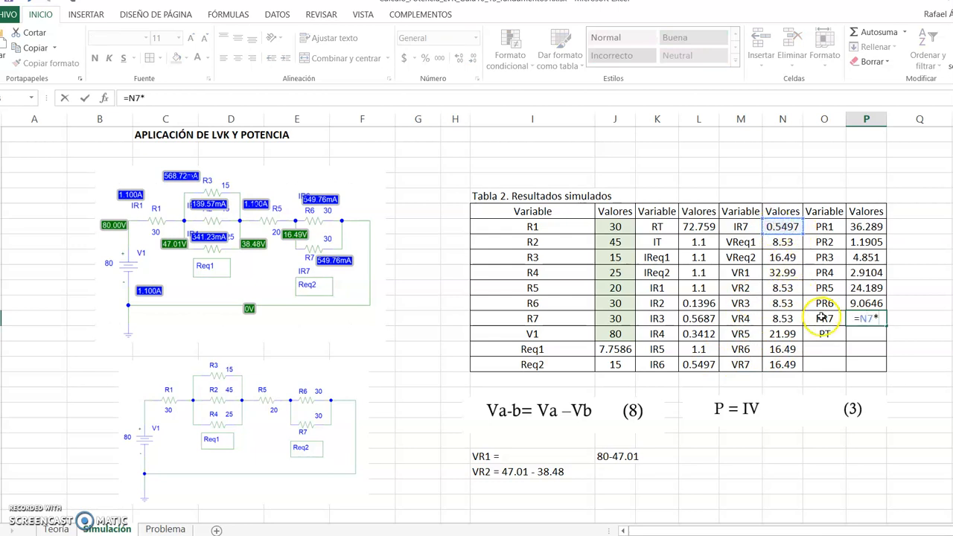
{"action": "left_click", "coordinate": [779, 364]}
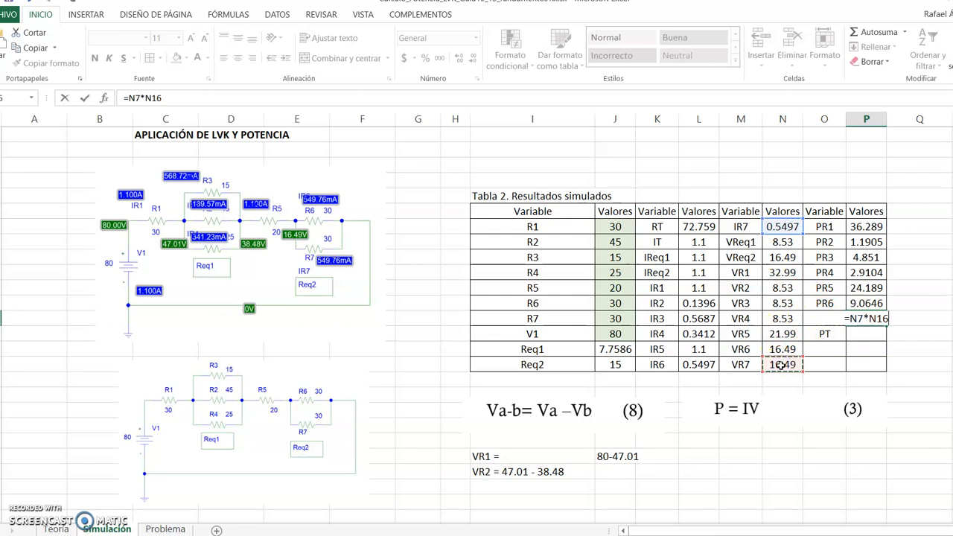
{"action": "key", "text": "Return"}
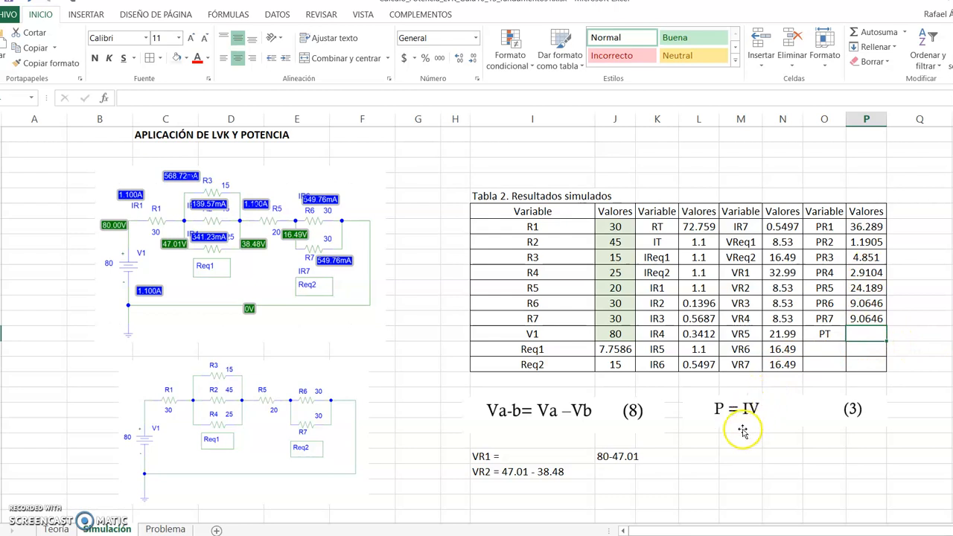
Step: Write the total power expression PT=VT*IT in column M below the P = IV equation
{"action": "left_click", "coordinate": [725, 458]}
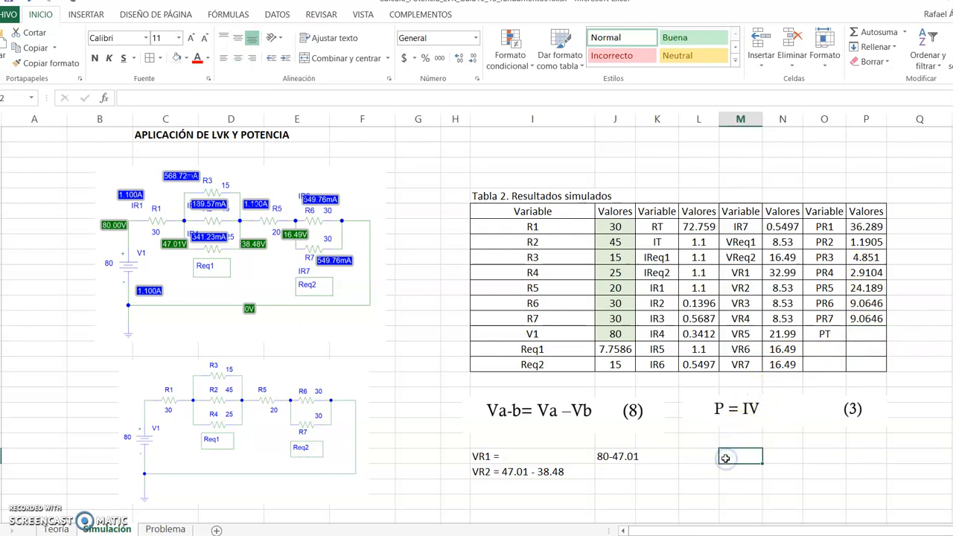
{"action": "type", "text": "PT=VT*"}
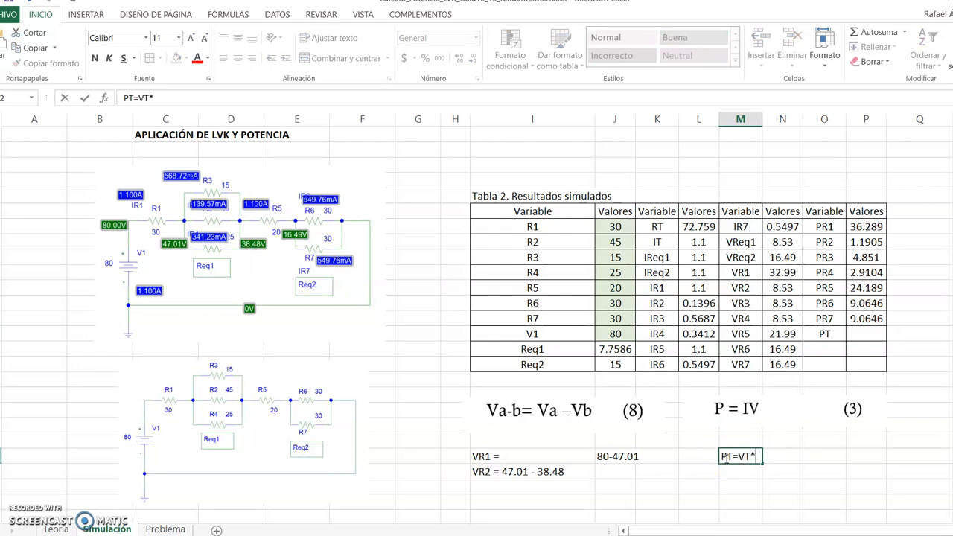
{"action": "type", "text": "IT"}
{"action": "key", "text": "Return"}
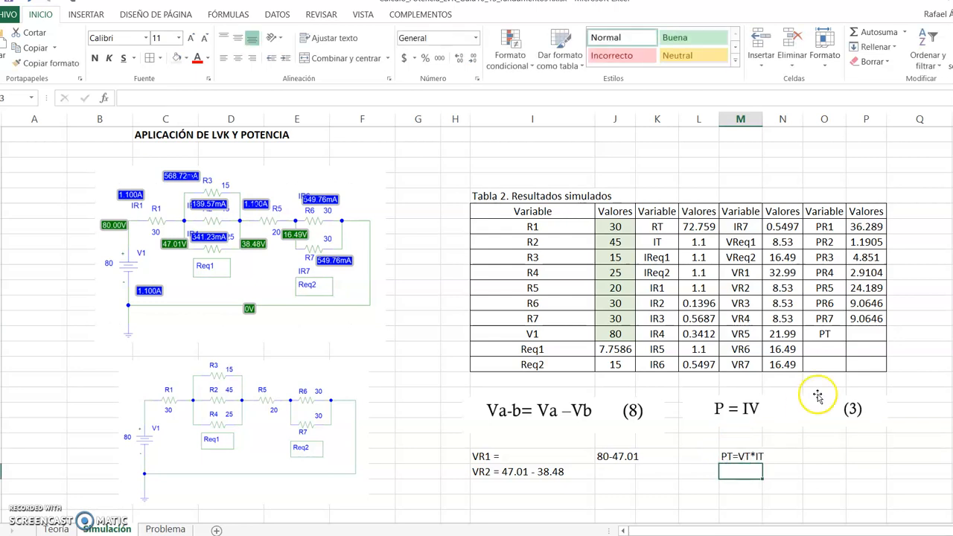
Step: Calculate the total power PT in Tabla 2 as V1 times IT with the formula =J14*L8
{"action": "left_click", "coordinate": [859, 347]}
{"action": "left_click", "coordinate": [864, 334]}
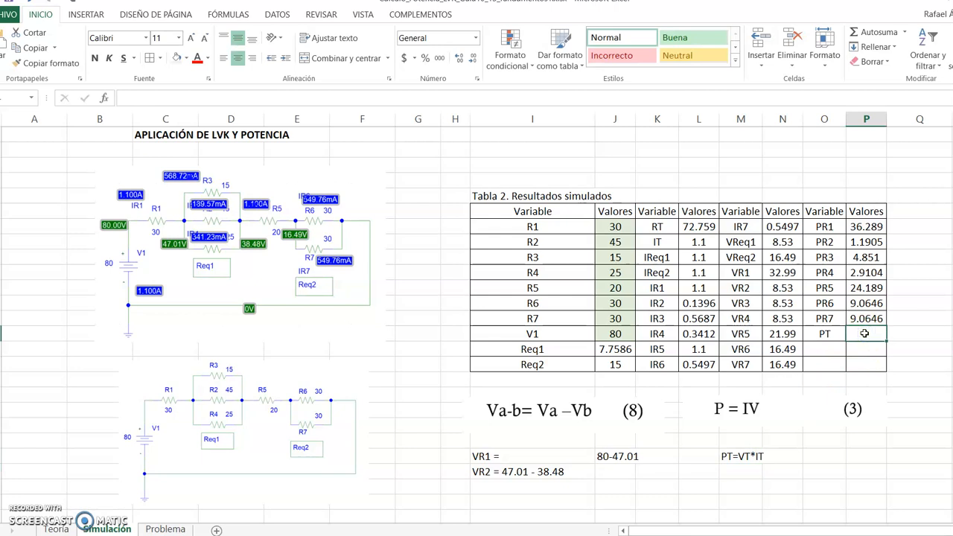
{"action": "type", "text": "="}
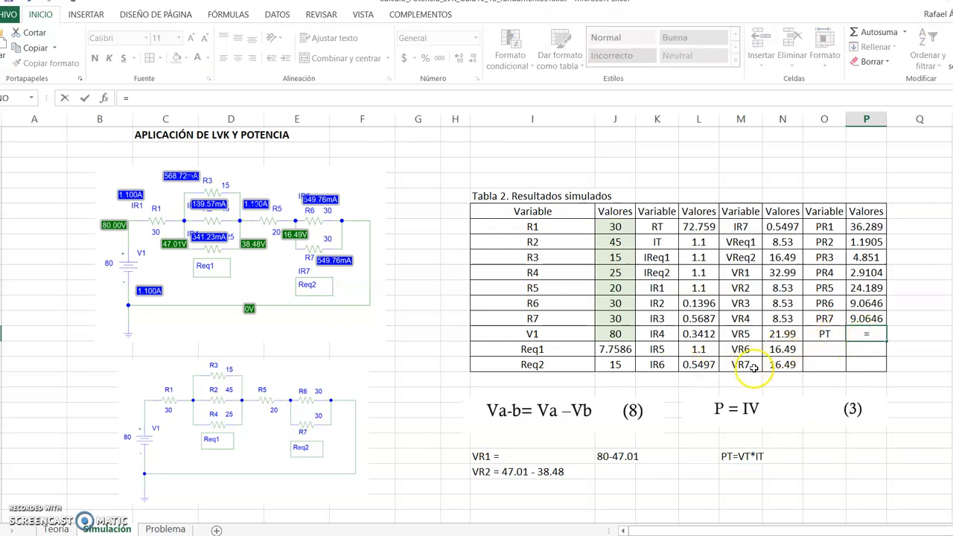
{"action": "left_click", "coordinate": [611, 333]}
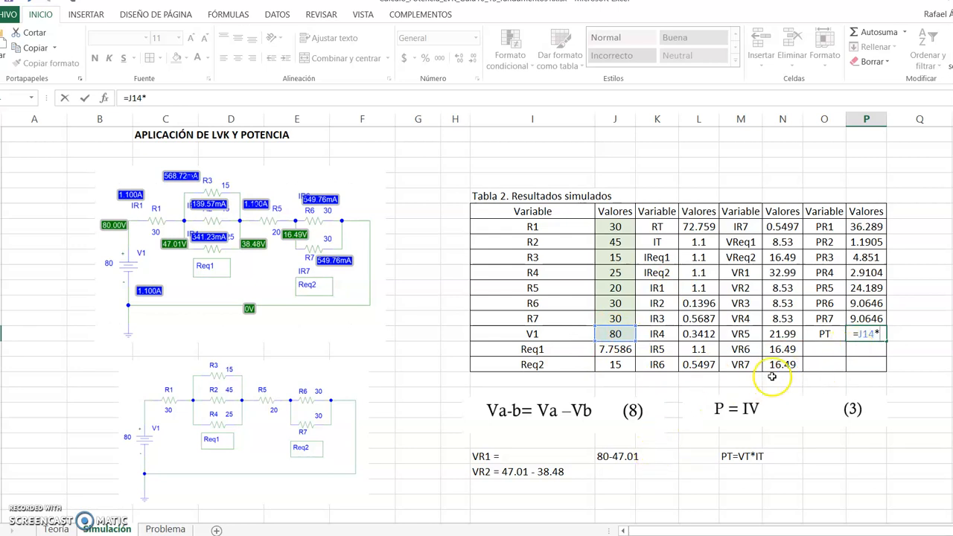
{"action": "left_click", "coordinate": [693, 242]}
{"action": "key", "text": "Return"}
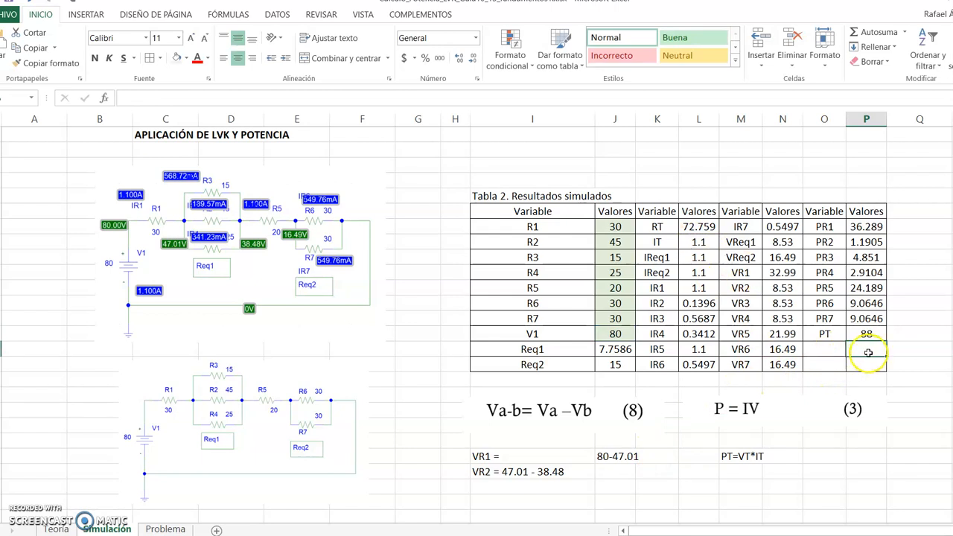
{"action": "left_click", "coordinate": [869, 333]}
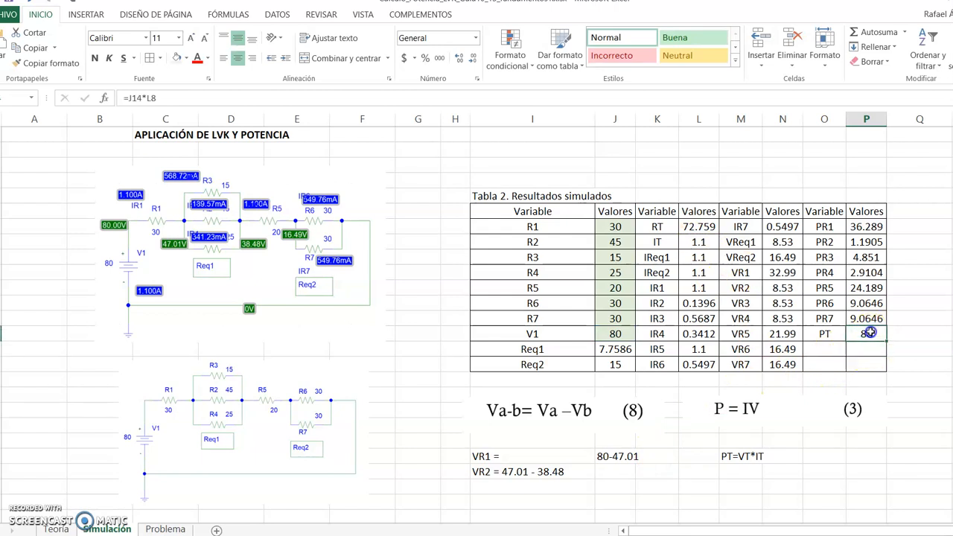
Step: Copy the whole simulated results table (Tabla 2), from the Variable header row to the Req2 row
{"action": "left_click_drag", "start_coordinate": [546, 210], "coordinate": [859, 353]}
{"action": "left_click", "coordinate": [860, 360]}
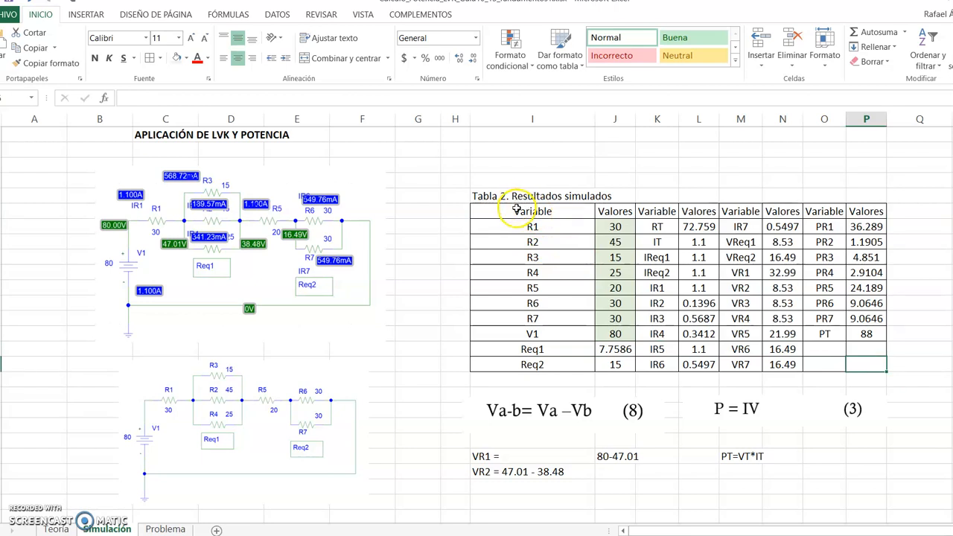
{"action": "left_click_drag", "start_coordinate": [519, 211], "coordinate": [866, 363]}
{"action": "key", "text": "ctrl+c"}
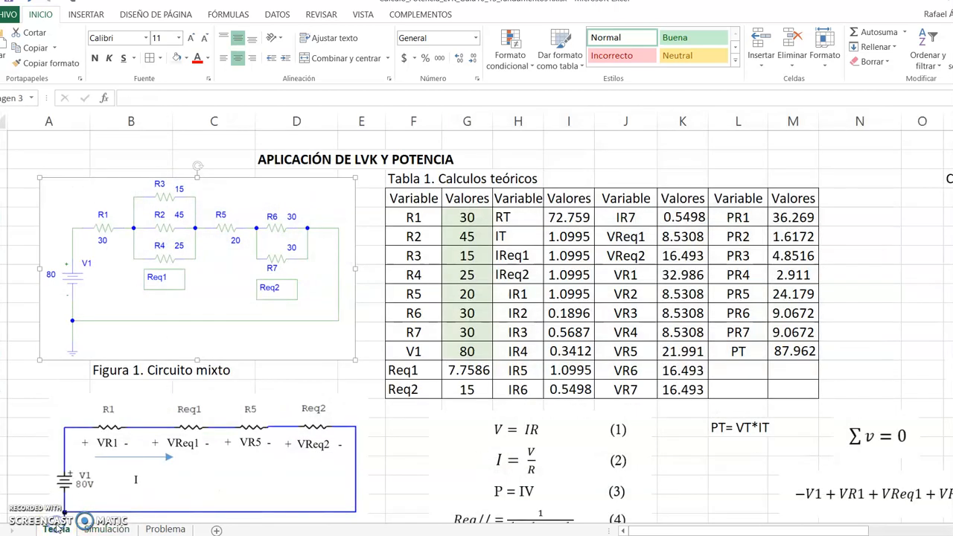
Step: Paste the copied table into the Teoría sheet, starting in column G beside the Figura 3 circuit
{"action": "left_click", "coordinate": [57, 528]}
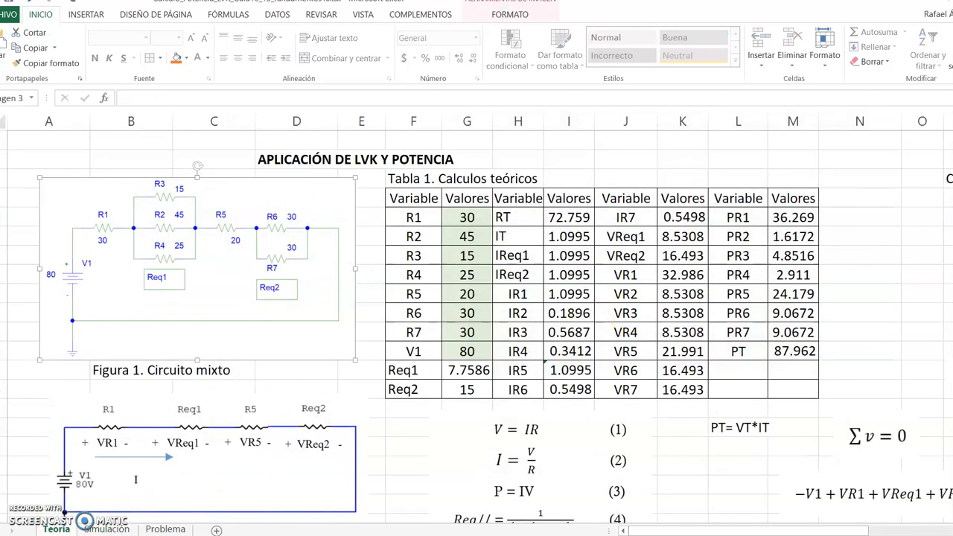
{"action": "left_click", "coordinate": [846, 291]}
{"action": "key", "text": "Down"}
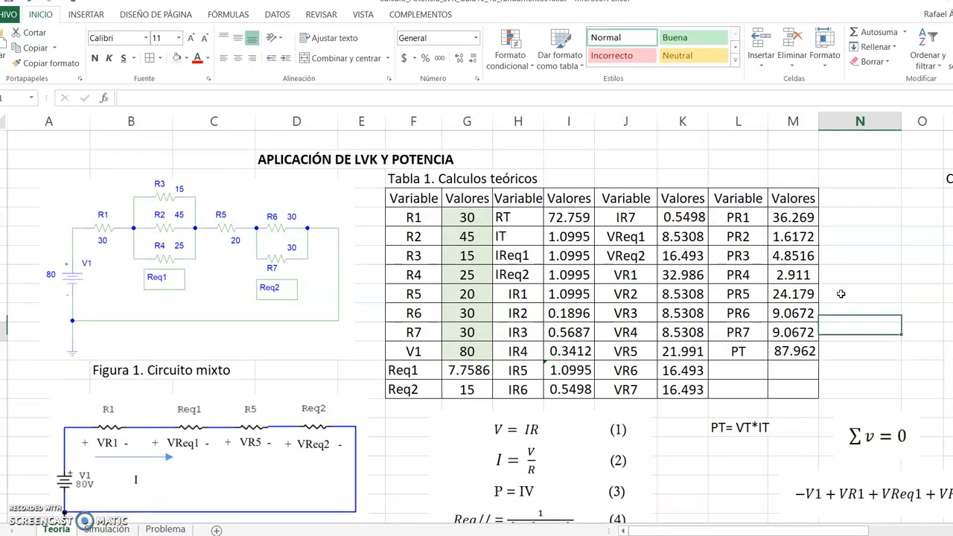
{"action": "key", "text": "Down"}
{"action": "key", "text": "Down"}
{"action": "key", "text": "Down"}
{"action": "key", "text": "Down"}
{"action": "key", "text": "Down"}
{"action": "key", "text": "Down"}
{"action": "key", "text": "Down"}
{"action": "key", "text": "Down"}
{"action": "key", "text": "Down"}
{"action": "key", "text": "Down"}
{"action": "key", "text": "Down"}
{"action": "key", "text": "Down"}
{"action": "key", "text": "Down"}
{"action": "key", "text": "Down"}
{"action": "key", "text": "Down"}
{"action": "key", "text": "Down"}
{"action": "key", "text": "Down"}
{"action": "key", "text": "Down"}
{"action": "key", "text": "Down"}
{"action": "key", "text": "Down"}
{"action": "key", "text": "Left"}
{"action": "key", "text": "Up"}
{"action": "key", "text": "Up"}
{"action": "key", "text": "Up"}
{"action": "key", "text": "Left"}
{"action": "key", "text": "Left"}
{"action": "key", "text": "Left"}
{"action": "key", "text": "Left"}
{"action": "key", "text": "Left"}
{"action": "key", "text": "Up"}
{"action": "key", "text": "Up"}
{"action": "key", "text": "Up"}
{"action": "key", "text": "Up"}
{"action": "key", "text": "Up"}
{"action": "key", "text": "Left"}
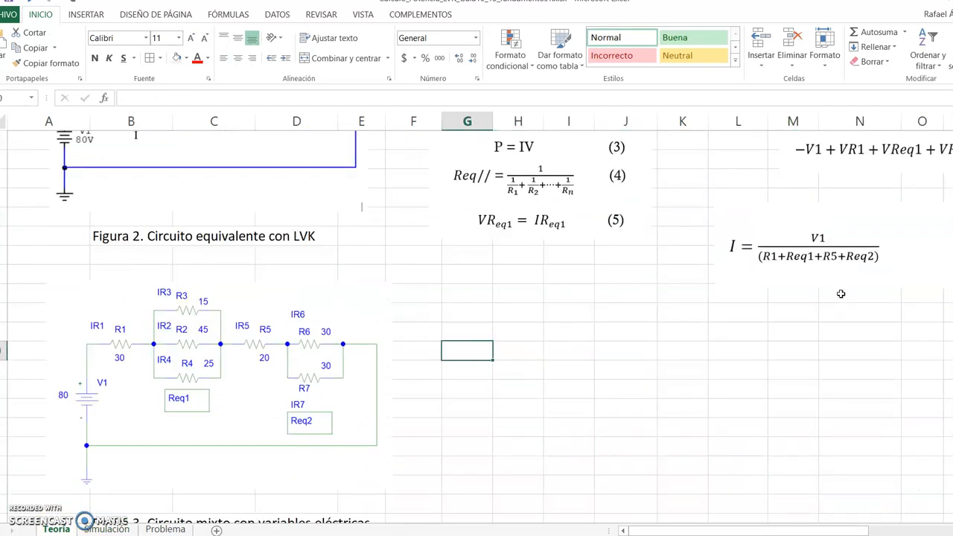
{"action": "key", "text": "ctrl+v"}
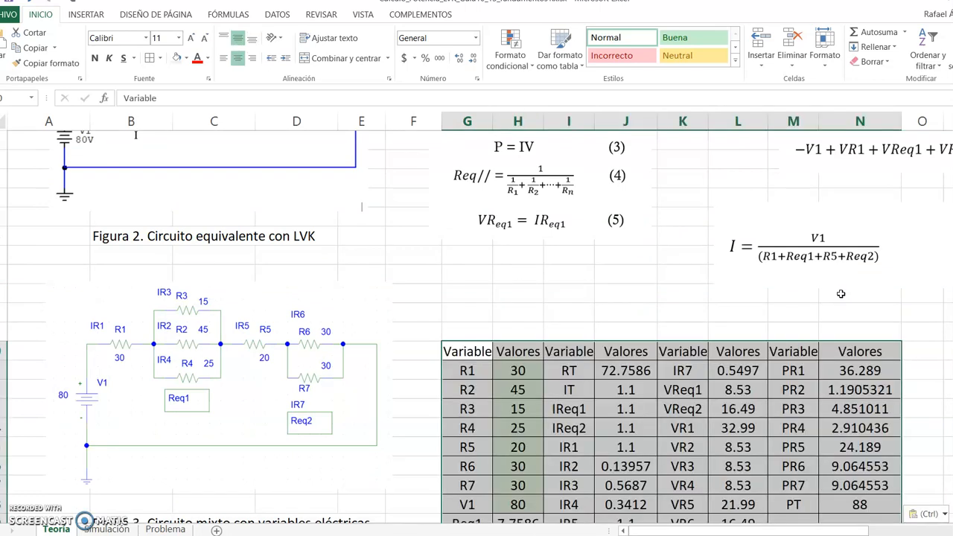
Step: Label the pasted results table "Simulado" in the cell directly above its first header
{"action": "key", "text": "Up"}
{"action": "type", "text": "sl"}
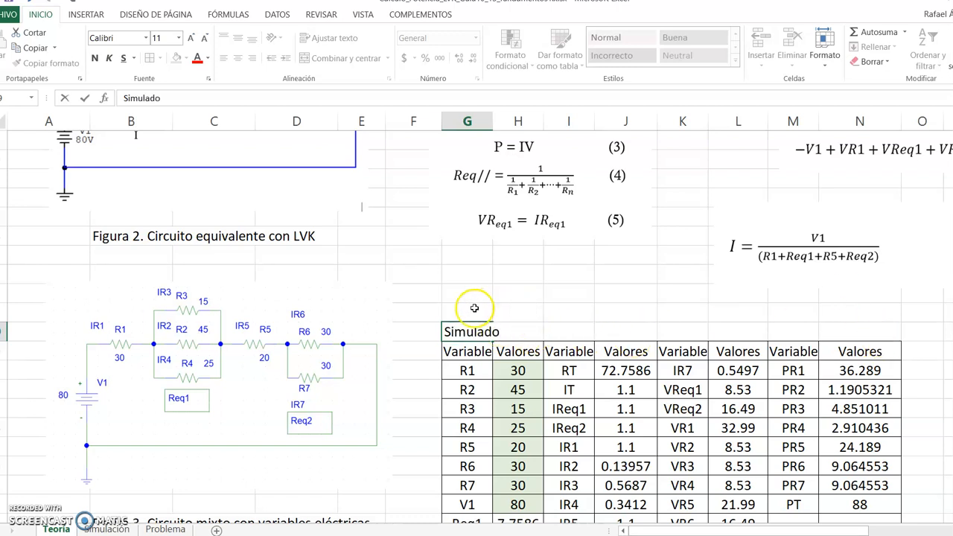
{"action": "key", "text": "Up"}
Step: Copy the theoretical calculations table (Tabla 1) together with its title, across columns F to M
{"action": "key", "text": "Up"}
{"action": "key", "text": "Up"}
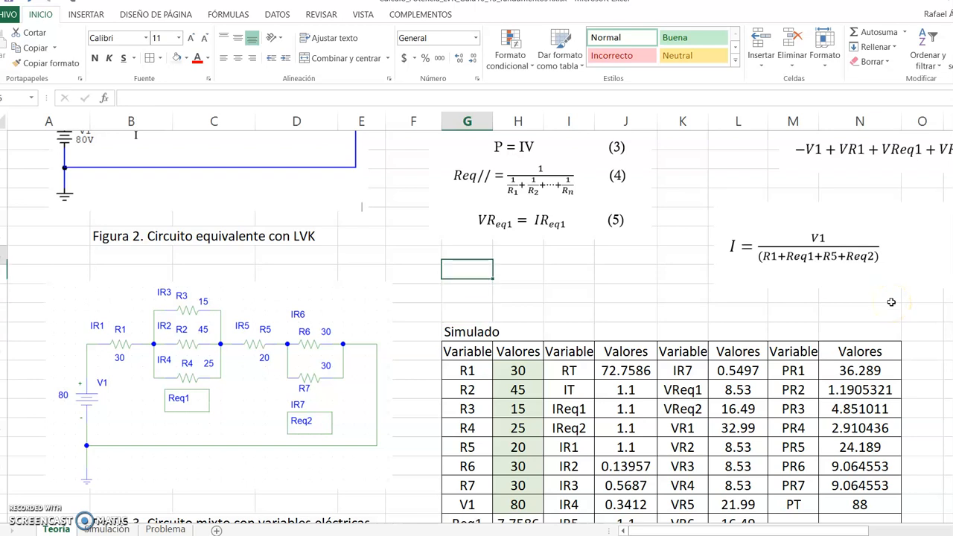
{"action": "key", "text": "Up"}
{"action": "key", "text": "Up"}
{"action": "key", "text": "Up"}
{"action": "key", "text": "Up"}
{"action": "key", "text": "Up"}
{"action": "key", "text": "Up"}
{"action": "key", "text": "Up"}
{"action": "key", "text": "Up"}
{"action": "key", "text": "Up"}
{"action": "key", "text": "Up"}
{"action": "key", "text": "Up"}
{"action": "key", "text": "Up"}
{"action": "key", "text": "Up"}
{"action": "key", "text": "Up"}
{"action": "key", "text": "Up"}
{"action": "key", "text": "Up"}
{"action": "key", "text": "Up"}
{"action": "key", "text": "Up"}
{"action": "key", "text": "Up"}
{"action": "key", "text": "Up"}
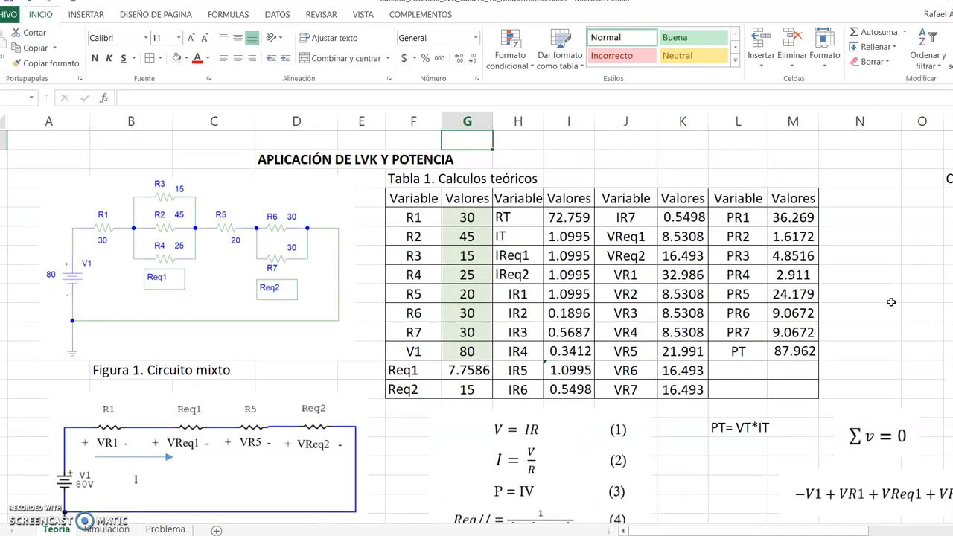
{"action": "key", "text": "Left"}
{"action": "key", "text": "Down"}
{"action": "key", "text": "Down"}
{"action": "key", "text": "Down"}
{"action": "key", "text": "Up"}
{"action": "key", "text": "shift+Right"}
{"action": "key", "text": "shift+Down"}
{"action": "key", "text": "shift+Down"}
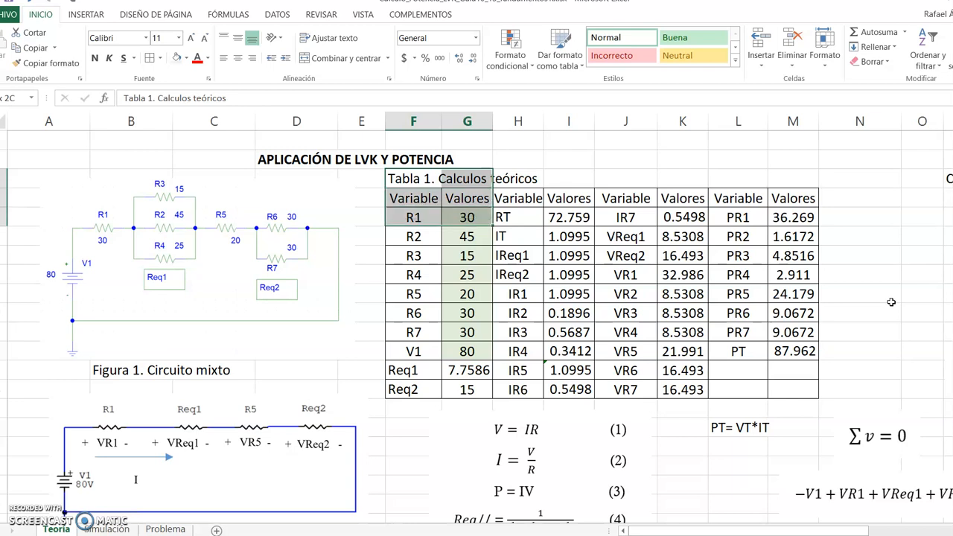
{"action": "key", "text": "shift+Down"}
{"action": "key", "text": "shift+Down"}
{"action": "key", "text": "shift+Down"}
{"action": "key", "text": "shift+Down"}
{"action": "key", "text": "shift+Down"}
{"action": "key", "text": "shift+Down"}
{"action": "key", "text": "shift+Down"}
{"action": "key", "text": "shift+Down"}
{"action": "key", "text": "shift+Right"}
{"action": "key", "text": "shift+Right"}
{"action": "key", "text": "shift+Right"}
{"action": "key", "text": "shift+Right"}
{"action": "key", "text": "shift+Right"}
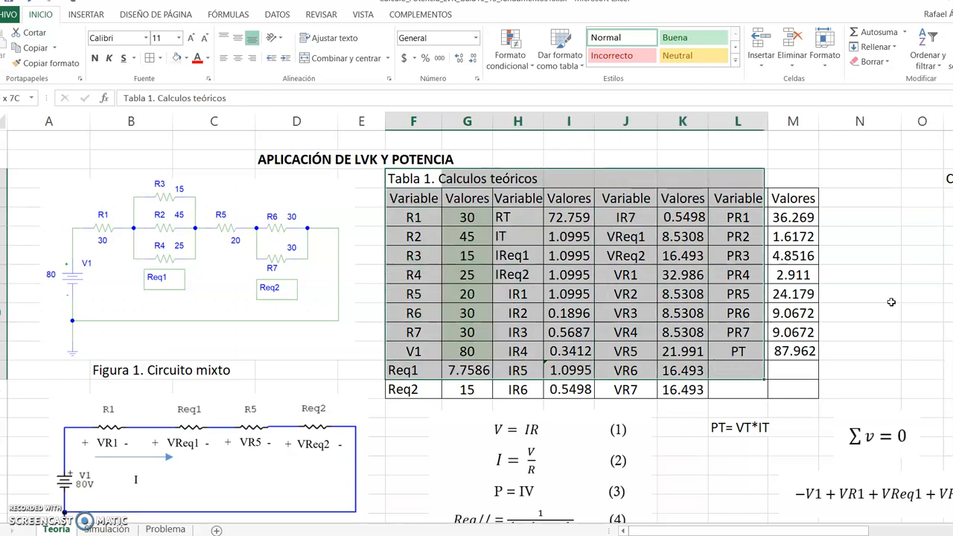
{"action": "key", "text": "shift+Right"}
{"action": "key", "text": "shift+Down"}
{"action": "key", "text": "ctrl+c"}
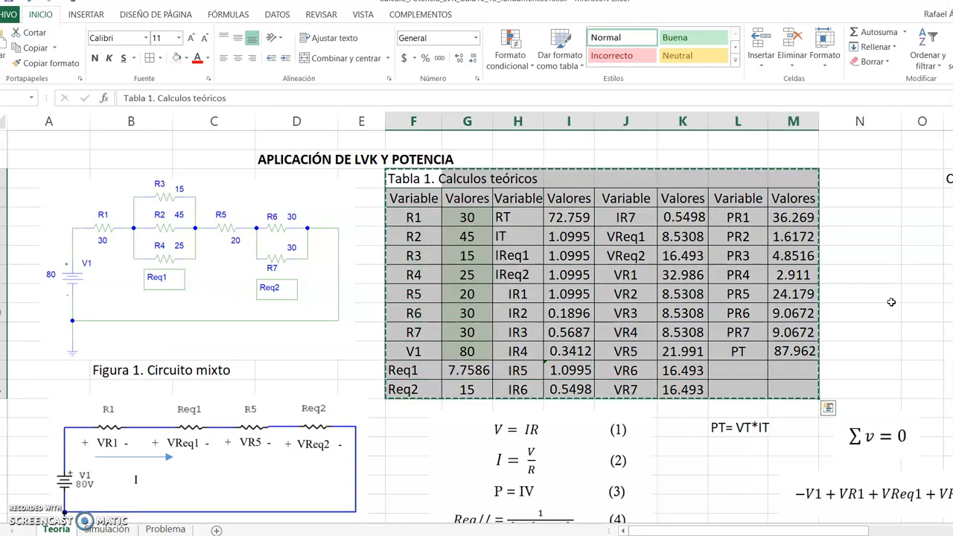
Step: Paste the copied Tabla 1 below the simulated table, starting in column G and leaving one empty row between them
{"action": "key", "text": "Down"}
{"action": "key", "text": "Down"}
{"action": "key", "text": "Down"}
{"action": "key", "text": "Down"}
{"action": "key", "text": "Down"}
{"action": "key", "text": "Down"}
{"action": "key", "text": "Down"}
{"action": "key", "text": "Down"}
{"action": "key", "text": "Down"}
{"action": "key", "text": "Down"}
{"action": "key", "text": "Down"}
{"action": "key", "text": "Down"}
{"action": "key", "text": "Down"}
{"action": "key", "text": "Down"}
{"action": "key", "text": "Down"}
{"action": "key", "text": "Down"}
{"action": "key", "text": "Down"}
{"action": "key", "text": "Down"}
{"action": "key", "text": "Down"}
{"action": "key", "text": "Down"}
{"action": "key", "text": "Down"}
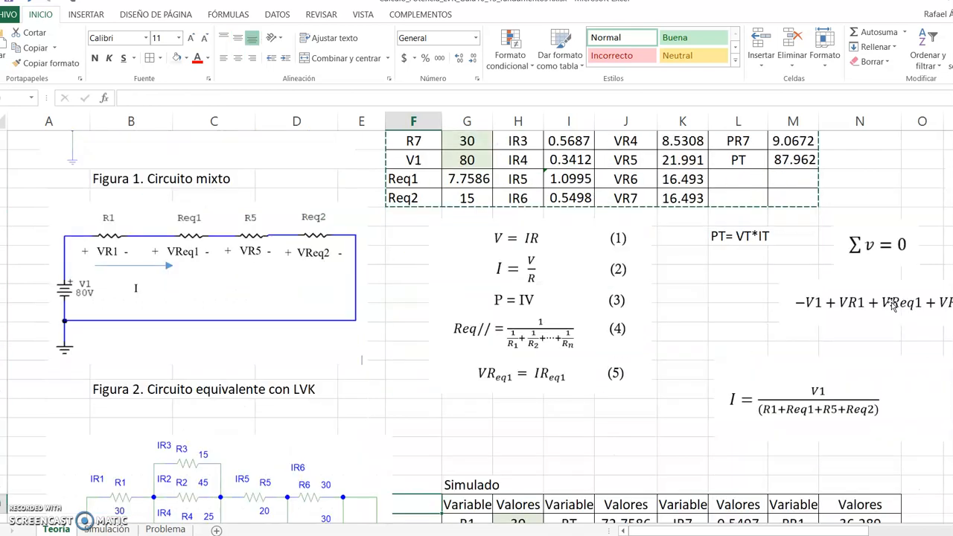
{"action": "key", "text": "Up"}
{"action": "key", "text": "Up"}
{"action": "key", "text": "Up"}
{"action": "key", "text": "Up"}
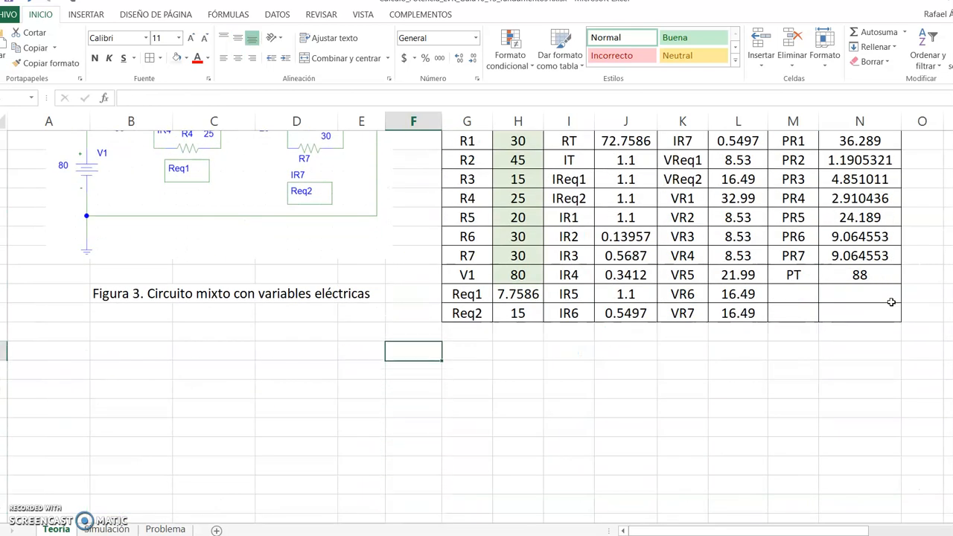
{"action": "key", "text": "Right"}
{"action": "key", "text": "Right"}
{"action": "key", "text": "Left"}
{"action": "key", "text": "ctrl+v"}
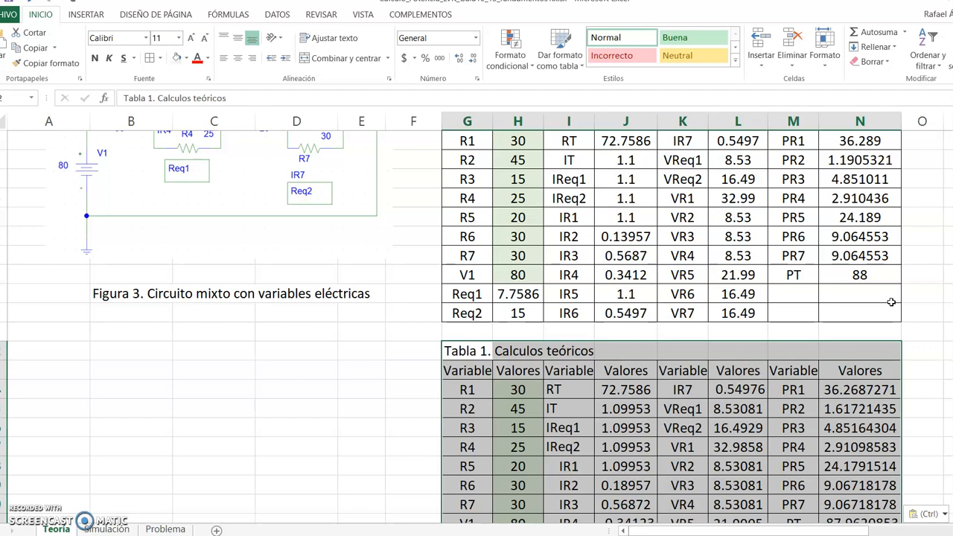
Step: Compare the RT and IR7 values of the simulated table with those of the theoretical Tabla 1
{"action": "scroll", "coordinate": [891, 301], "scroll_direction": "down", "scroll_amount": 1, "text": "ctrl"}
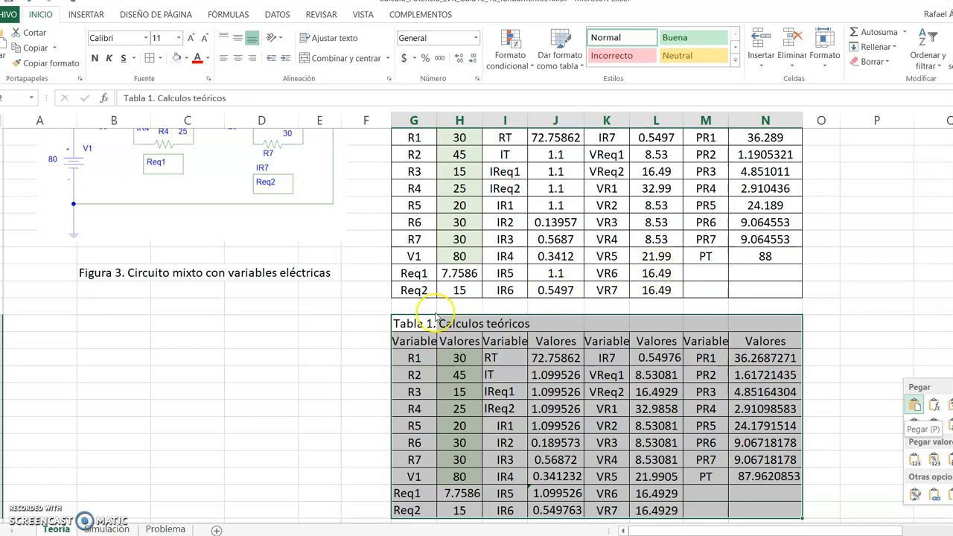
{"action": "left_click", "coordinate": [358, 319]}
{"action": "scroll", "coordinate": [358, 317], "scroll_direction": "down", "scroll_amount": 1, "text": "ctrl"}
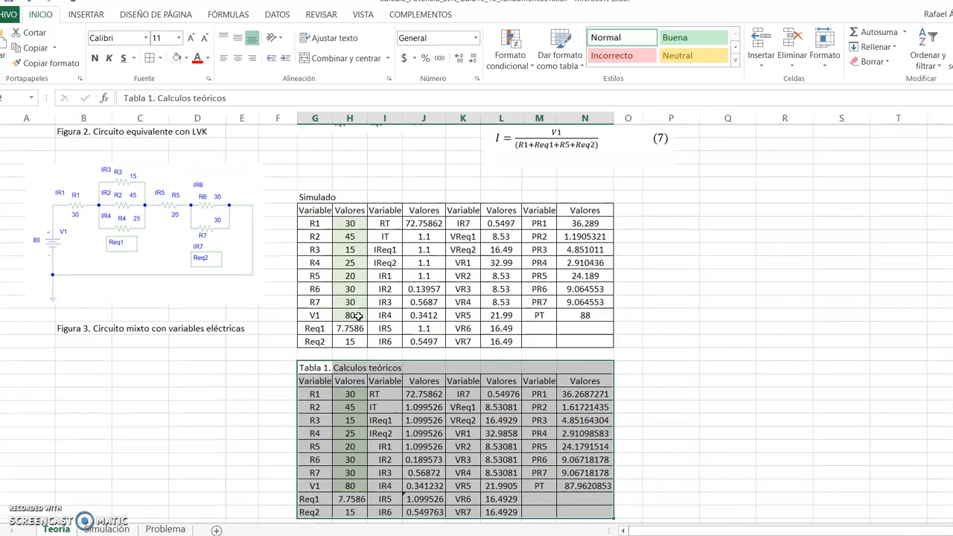
{"action": "left_click", "coordinate": [426, 396]}
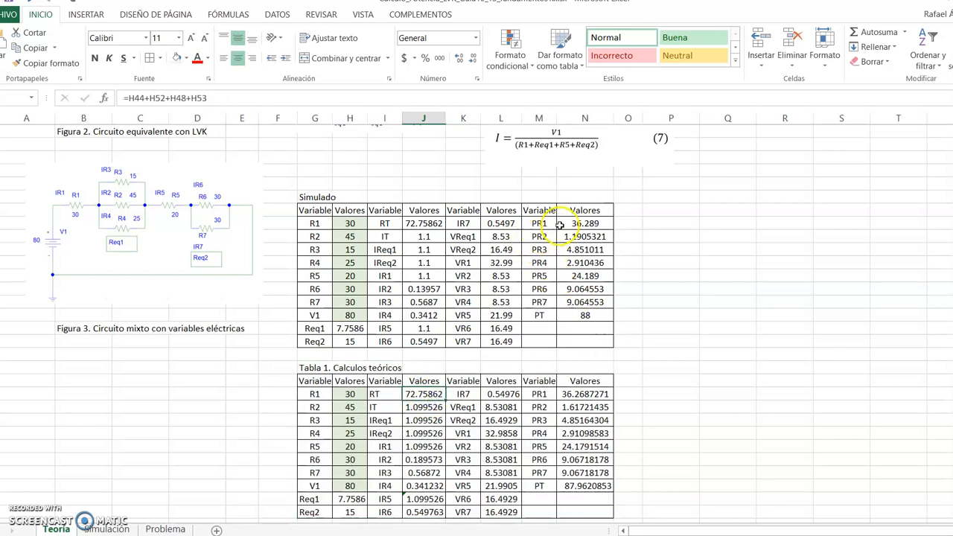
{"action": "left_click", "coordinate": [497, 224]}
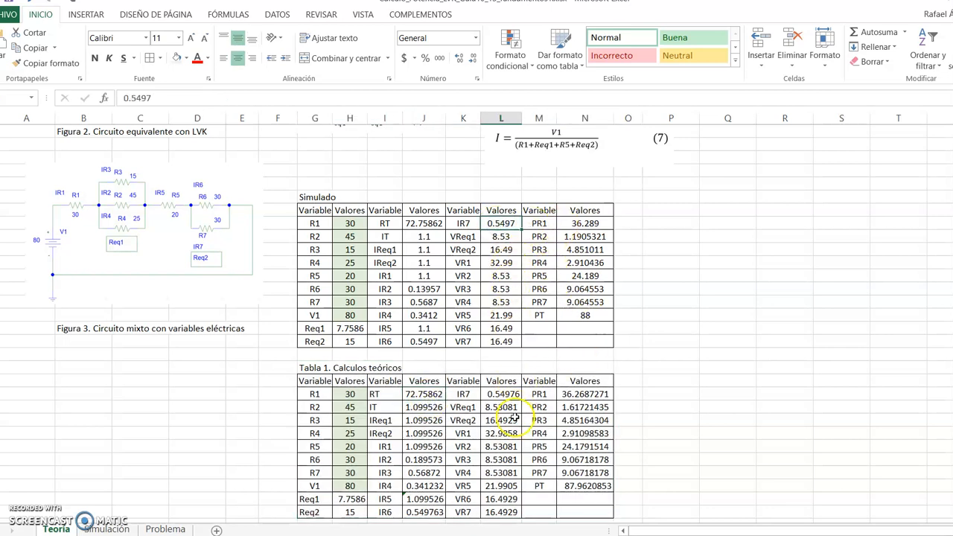
Step: Enter 0 in column P beside Tabla 1's R1 row and highlight the simulated IR7 value with a light orange fill
{"action": "left_click", "coordinate": [675, 392]}
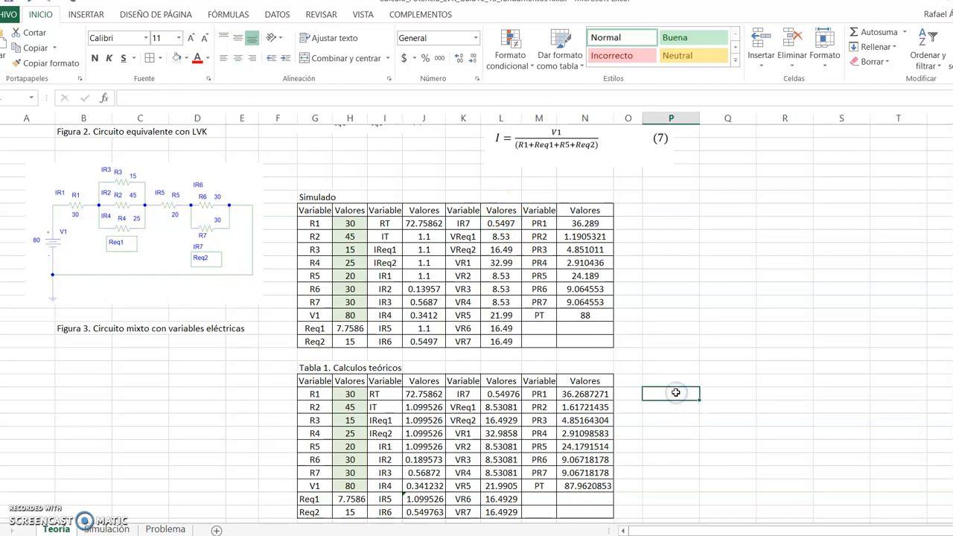
{"action": "type", "text": "0."}
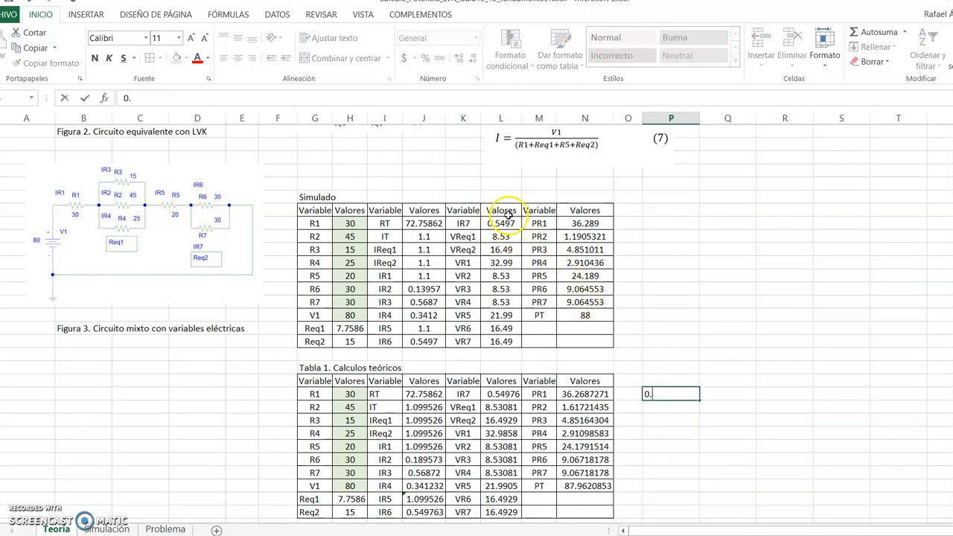
{"action": "left_click", "coordinate": [506, 224]}
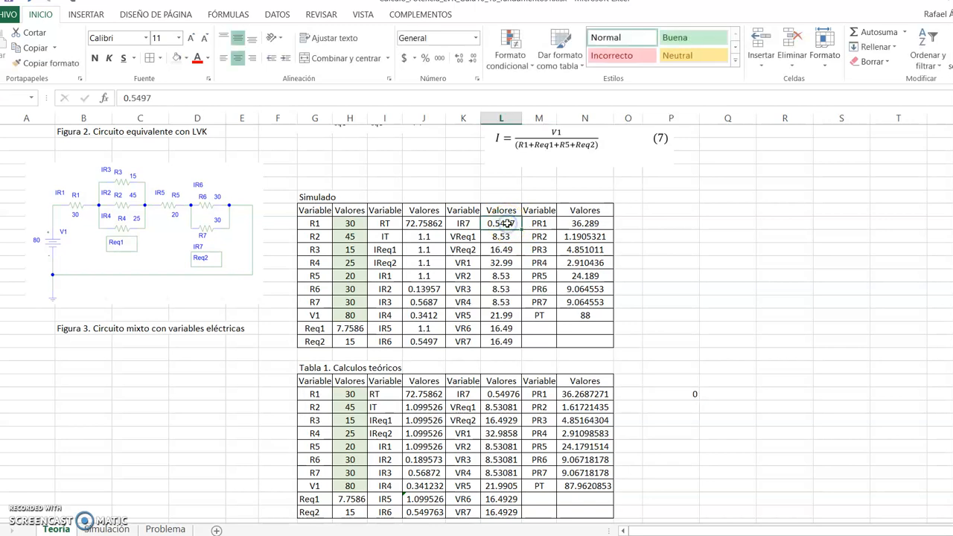
{"action": "left_click", "coordinate": [186, 60]}
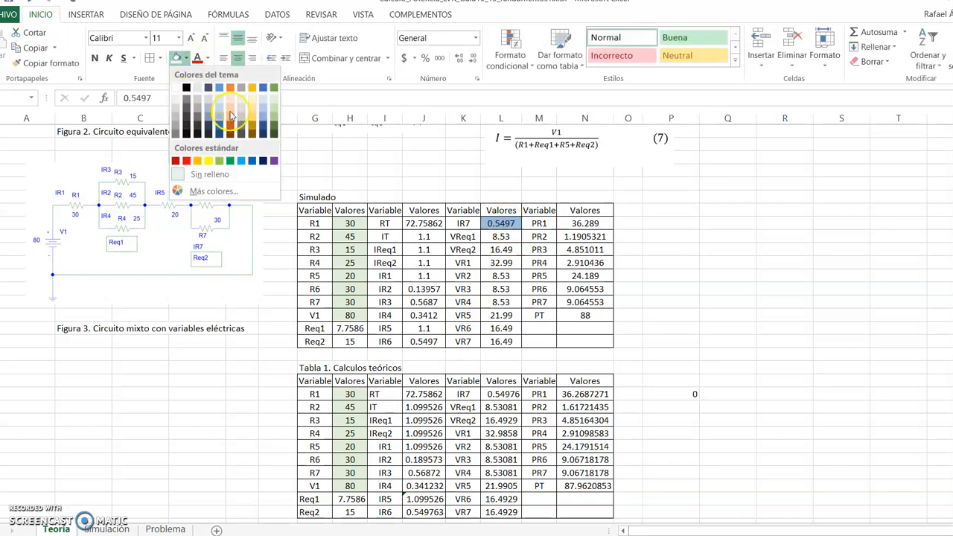
{"action": "left_click", "coordinate": [233, 108]}
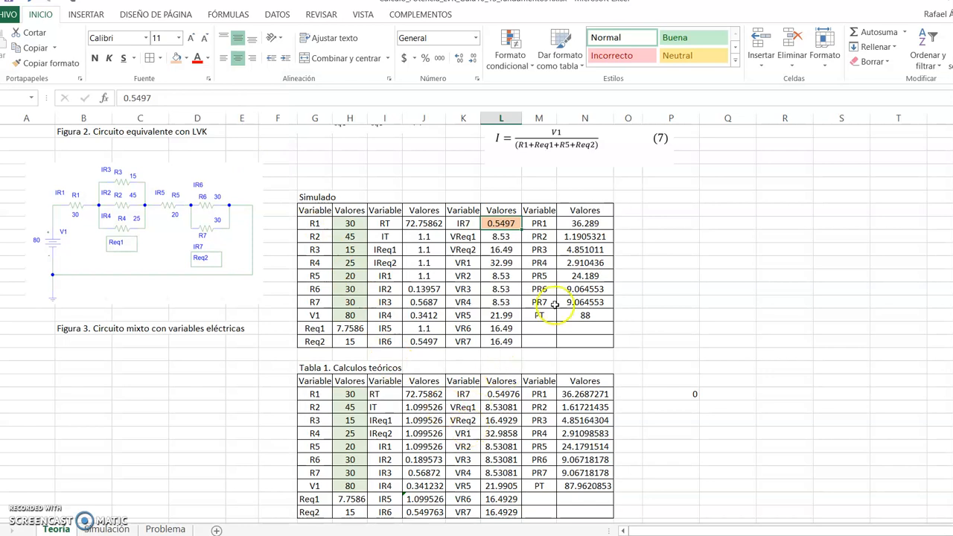
Step: Copy the simulated IR7 value and paste it as a value only into column P, level with Tabla 1's header row
{"action": "key", "text": "ctrl+c"}
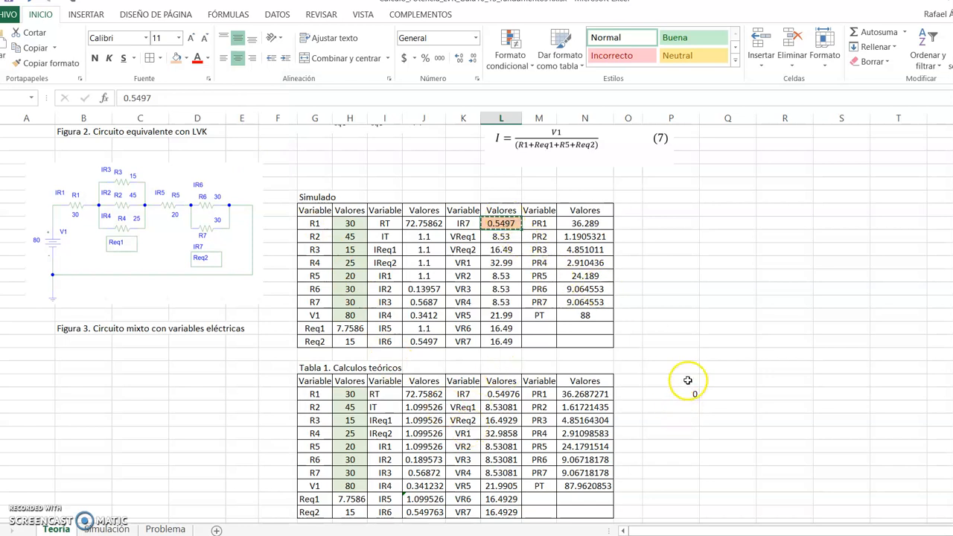
{"action": "left_click", "coordinate": [683, 381]}
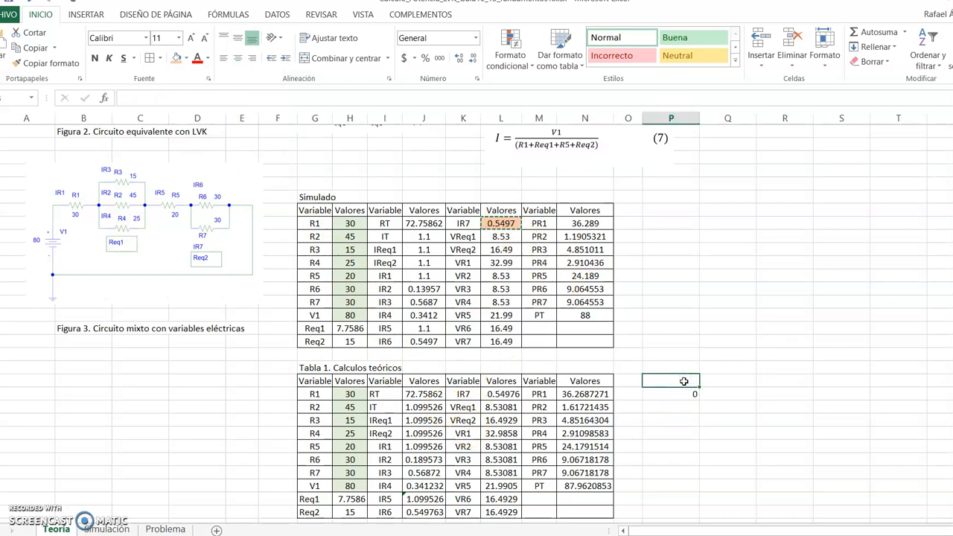
{"action": "right_click", "coordinate": [683, 381]}
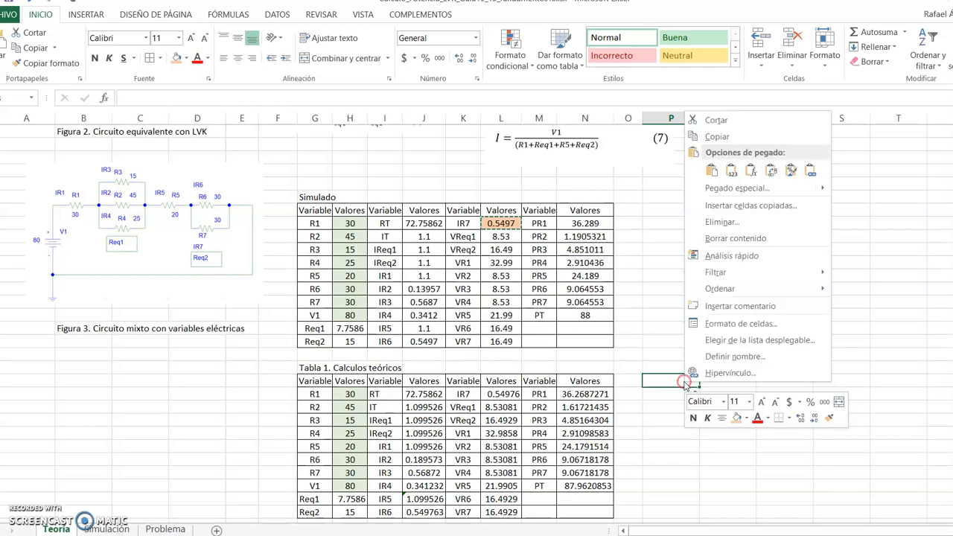
{"action": "left_click", "coordinate": [730, 174]}
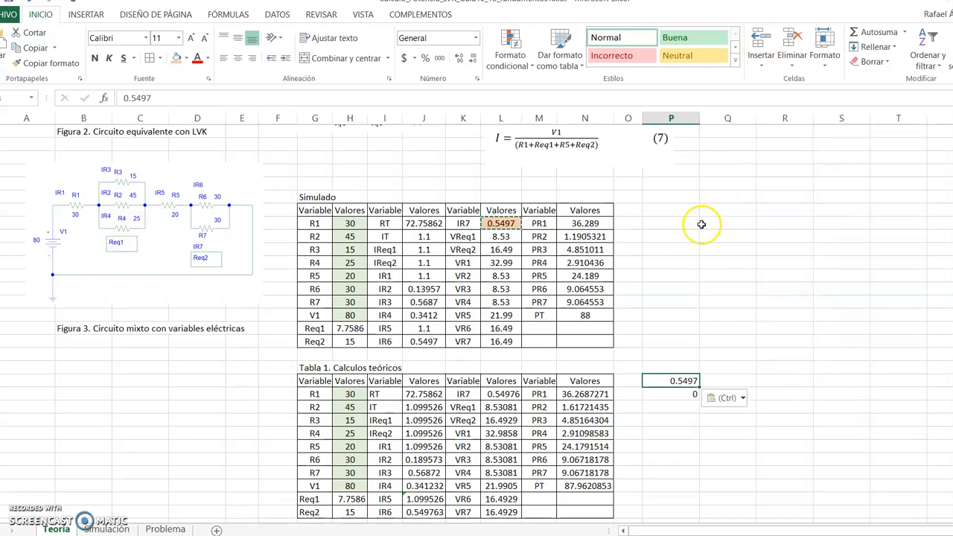
Step: Label the cell above the pasted value "Sim" and the adjacent cell in column Q "Teo"
{"action": "left_click", "coordinate": [677, 365]}
{"action": "type", "text": "Si"}
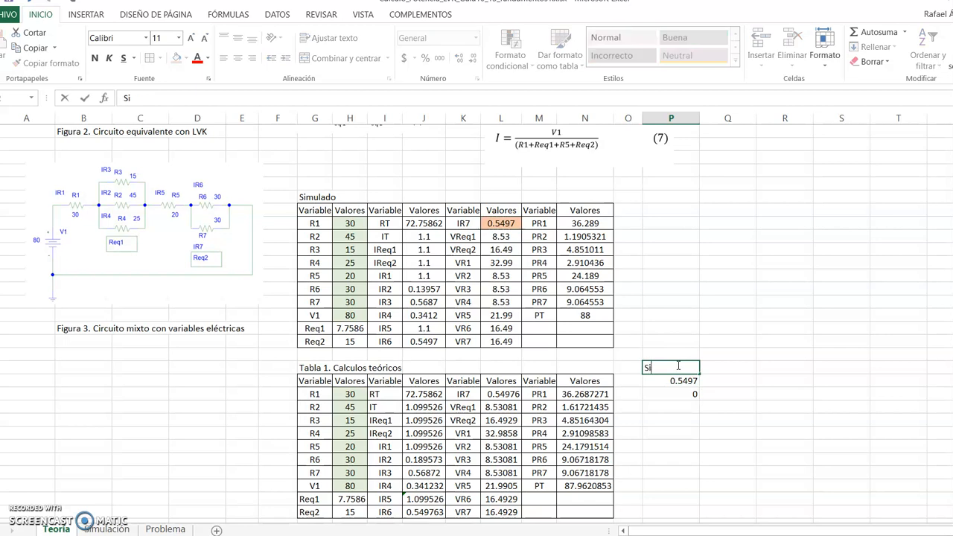
{"action": "type", "text": "m"}
{"action": "key", "text": "Return"}
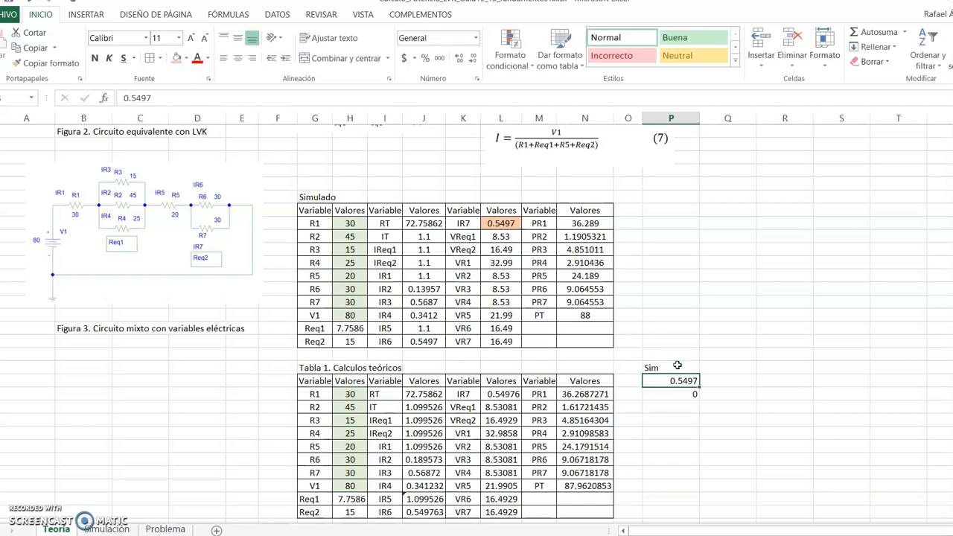
{"action": "left_click", "coordinate": [722, 370]}
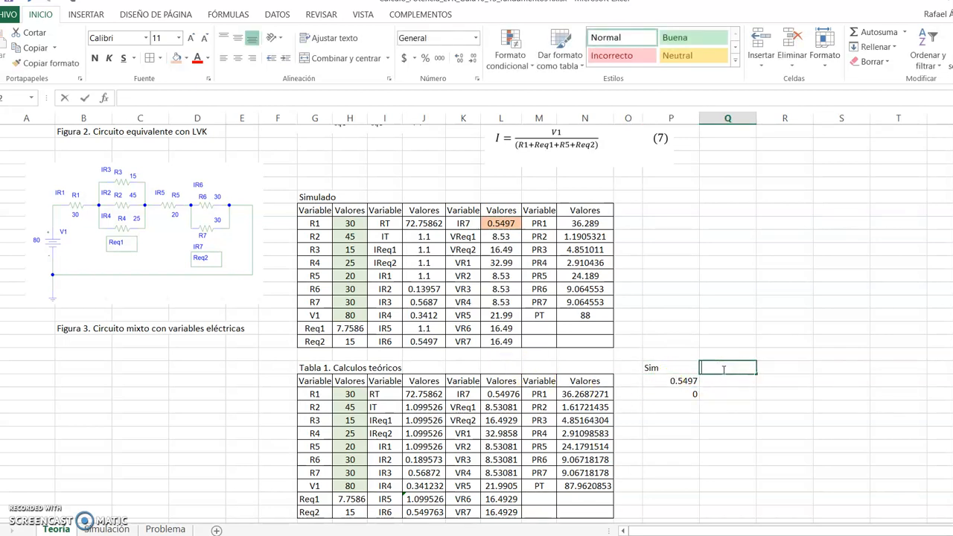
{"action": "type", "text": "Tro"}
{"action": "key", "text": "Return"}
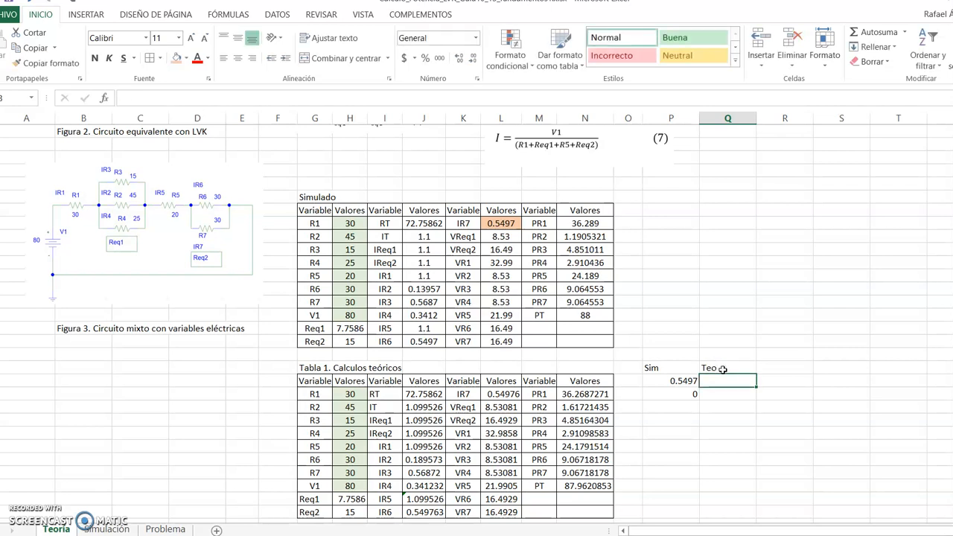
Step: Copy the theoretical IR7 value from Tabla 1 and paste it as a value only under the "Teo" label
{"action": "left_click", "coordinate": [495, 395]}
{"action": "key", "text": "ctrl+c"}
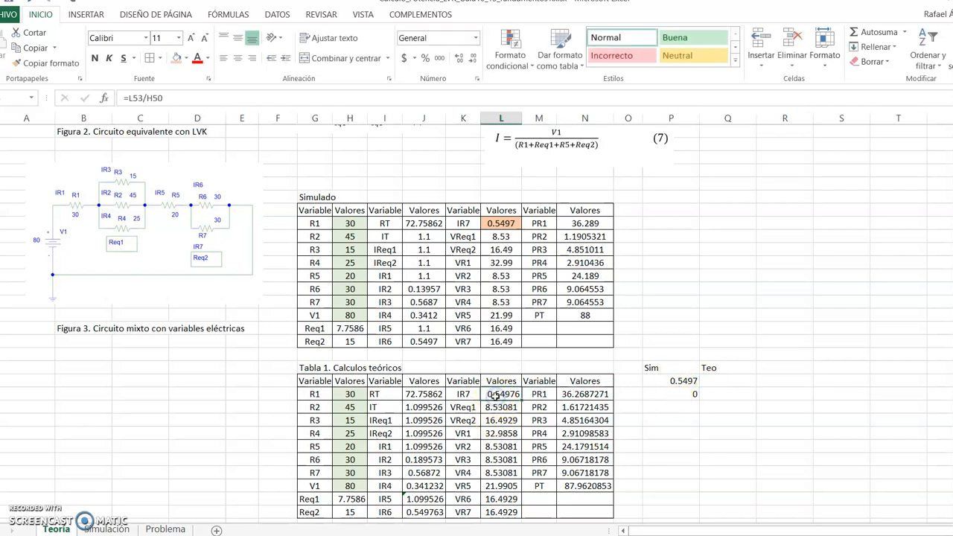
{"action": "left_click", "coordinate": [714, 381]}
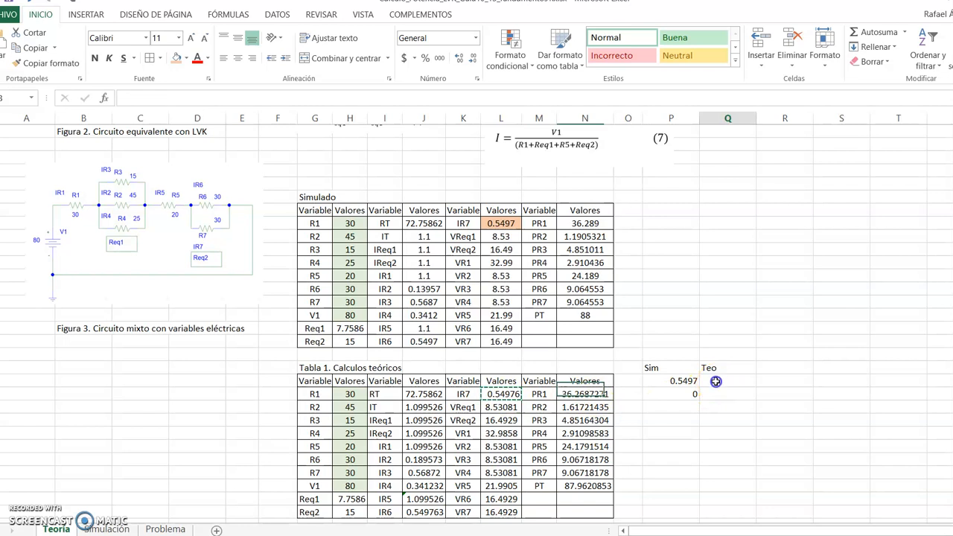
{"action": "right_click", "coordinate": [715, 381]}
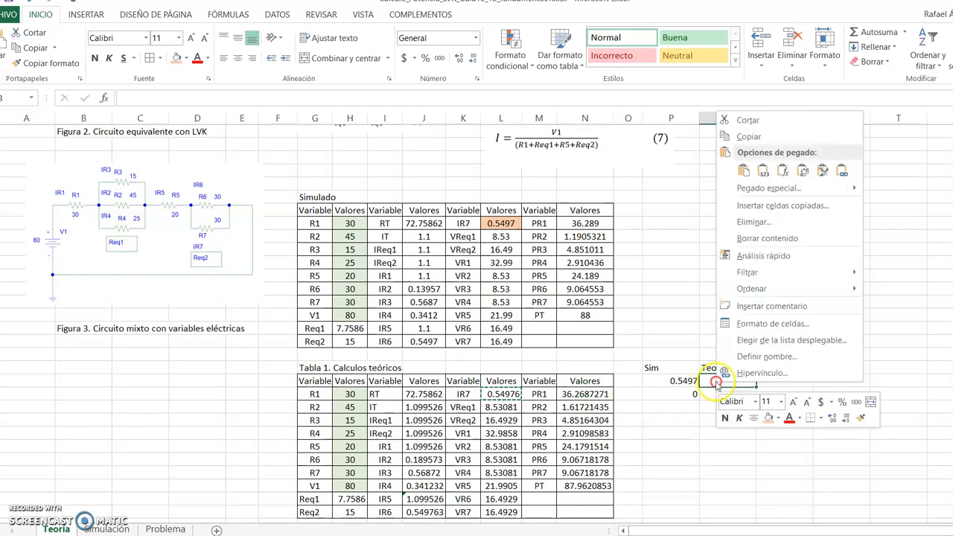
{"action": "left_click", "coordinate": [765, 171]}
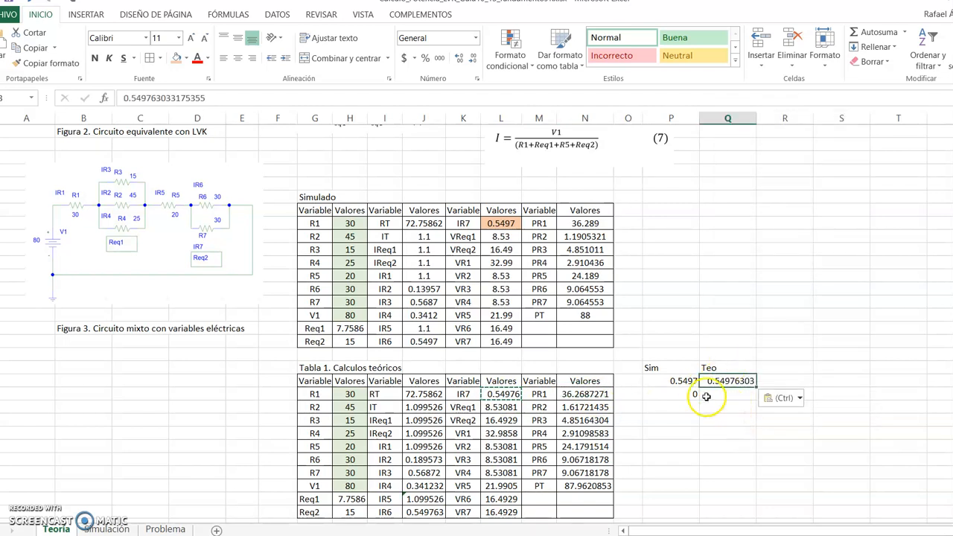
Step: Format the two values under Sim and Teo as Número with four decimal places
{"action": "left_click_drag", "start_coordinate": [684, 381], "coordinate": [711, 382]}
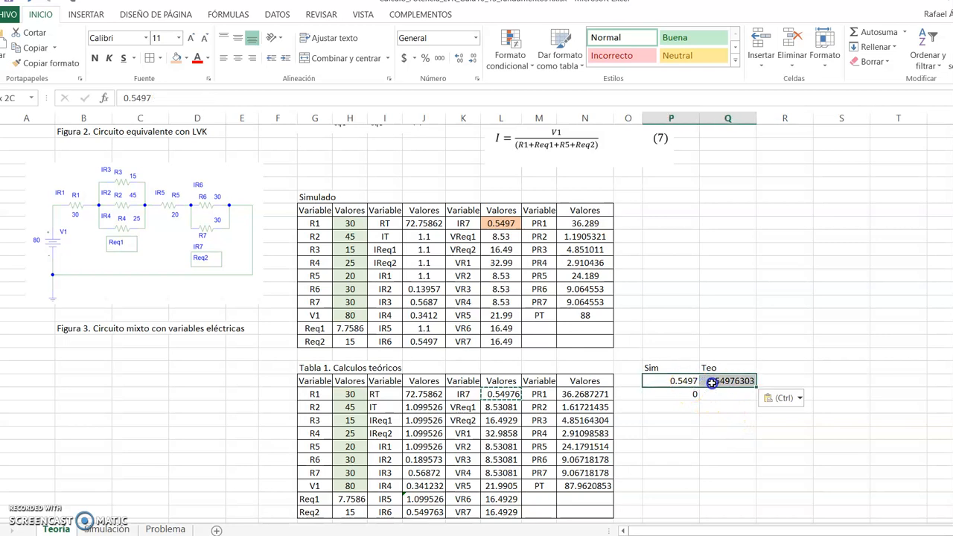
{"action": "right_click", "coordinate": [711, 381]}
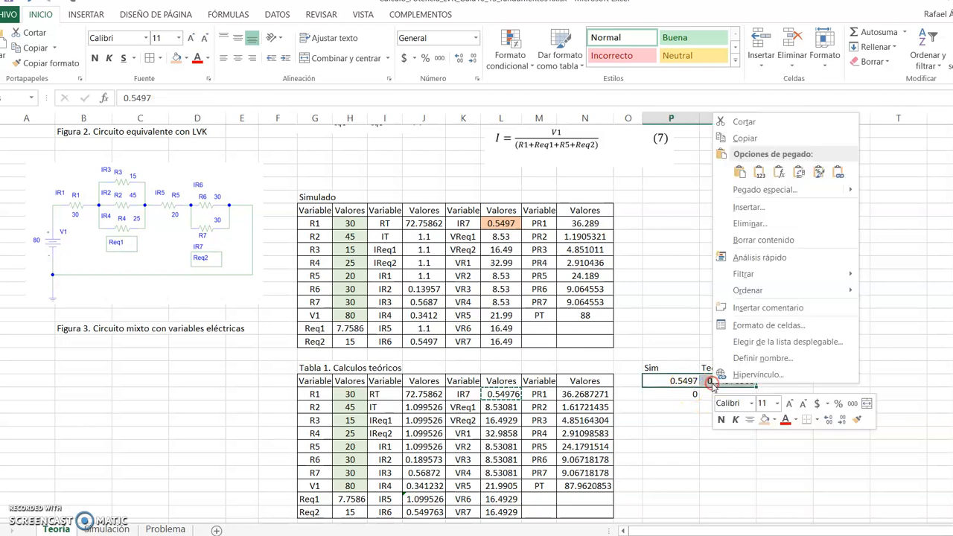
{"action": "left_click", "coordinate": [798, 326]}
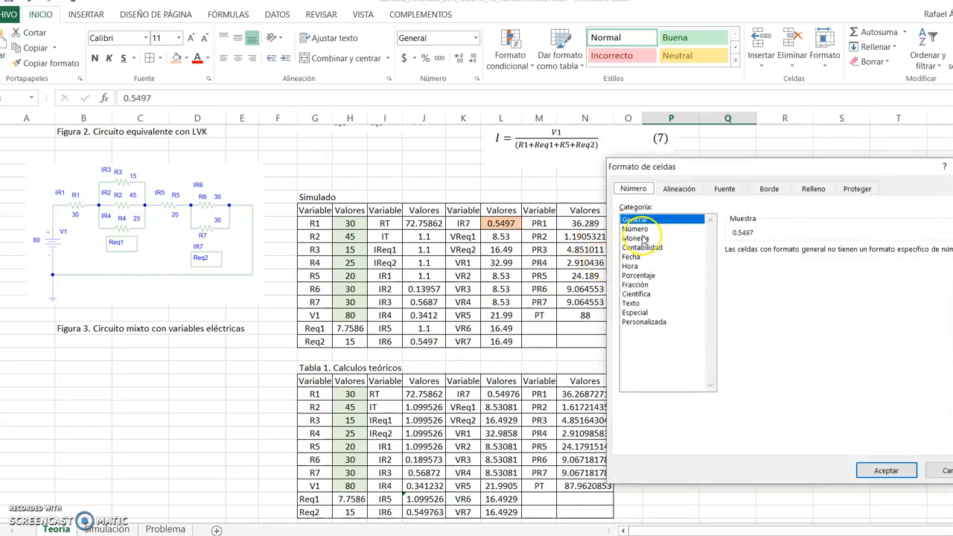
{"action": "left_click", "coordinate": [640, 229]}
{"action": "left_click", "coordinate": [840, 249]}
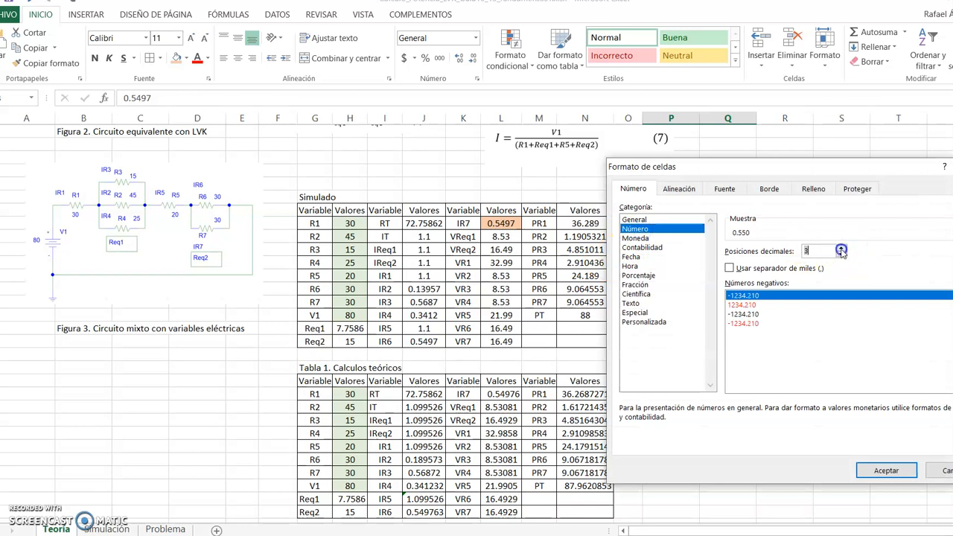
{"action": "left_click", "coordinate": [898, 480]}
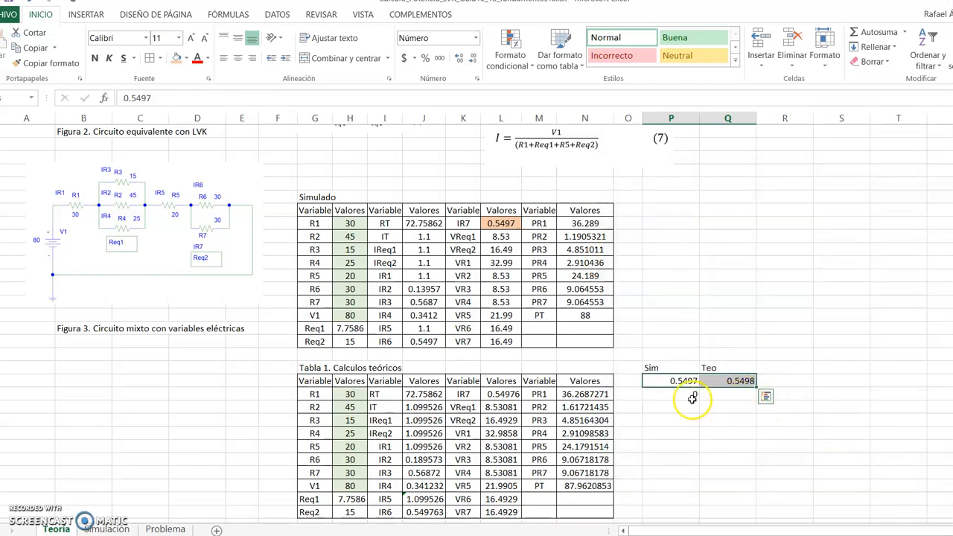
Step: Clear the 0 from the cell below the Sim value
{"action": "left_click", "coordinate": [691, 399]}
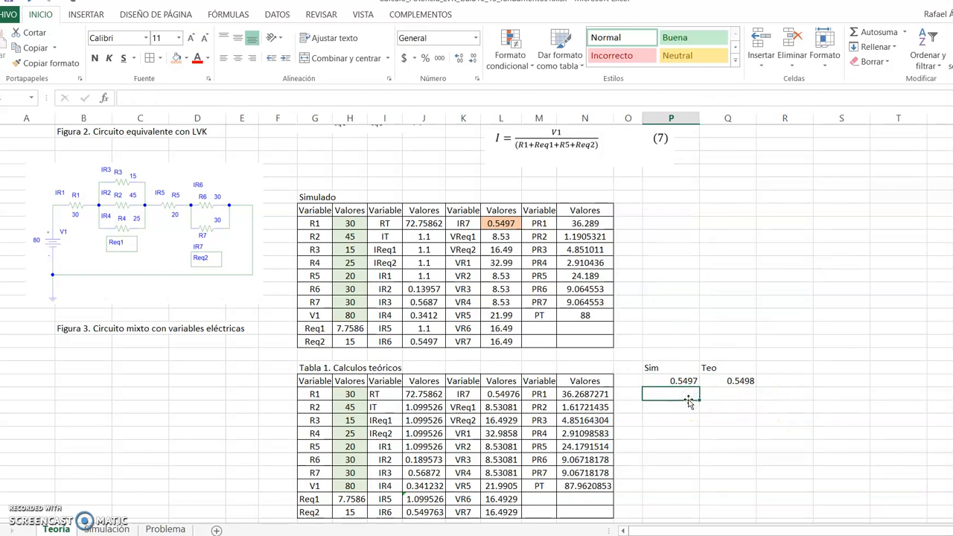
{"action": "left_click", "coordinate": [683, 382]}
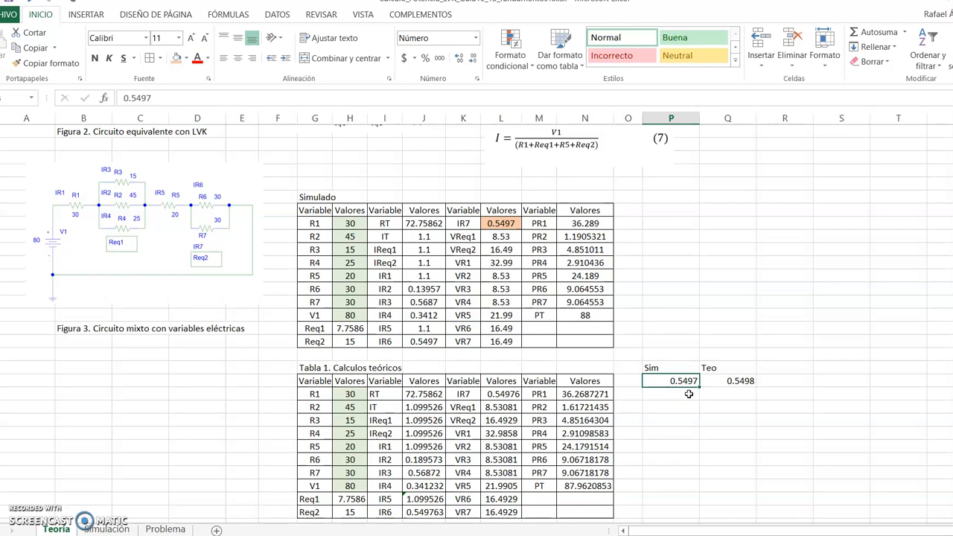
{"action": "left_click", "coordinate": [688, 394]}
{"action": "left_click", "coordinate": [690, 382]}
Step: On the Problema sheet, highlight headings A) and B) with the light orange fill, then select heading C)
{"action": "left_click", "coordinate": [165, 529]}
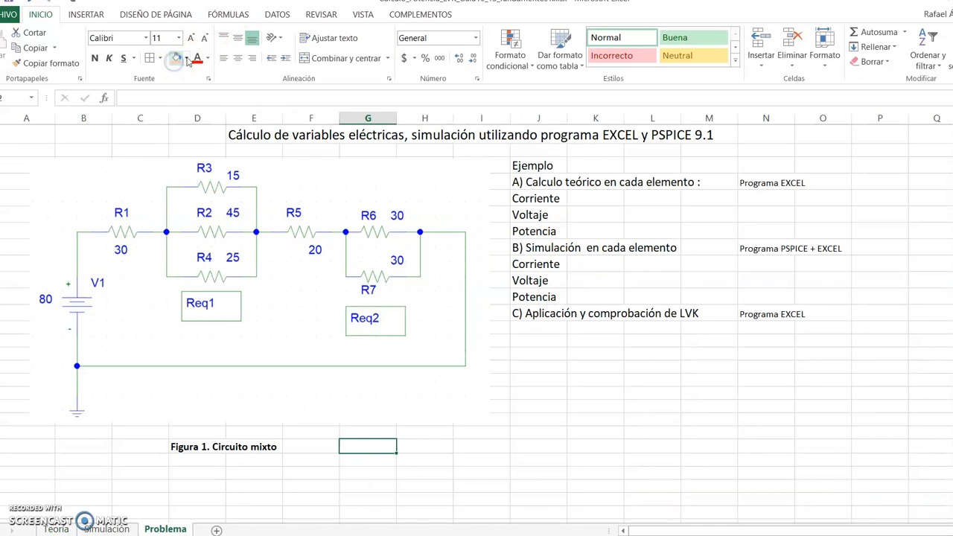
{"action": "left_click", "coordinate": [532, 183]}
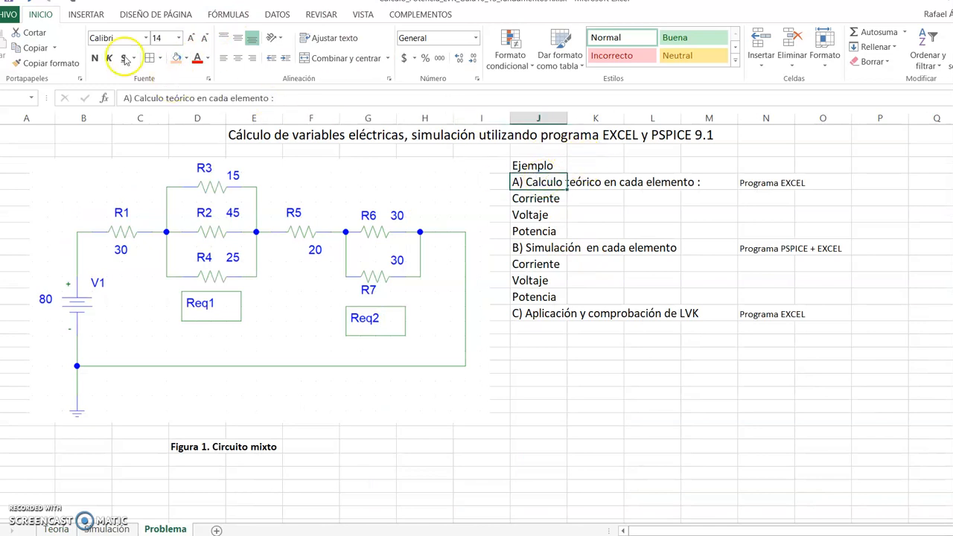
{"action": "left_click", "coordinate": [177, 60]}
{"action": "left_click", "coordinate": [547, 247]}
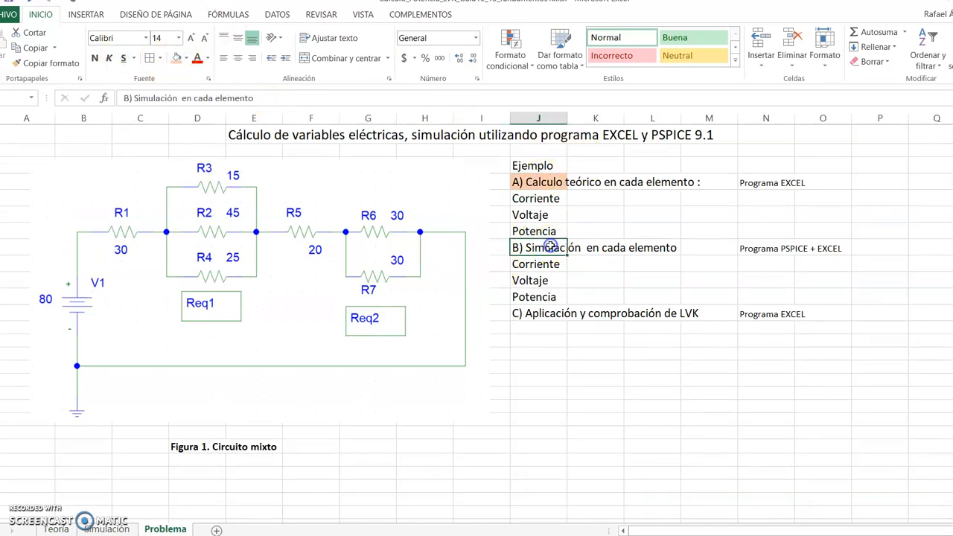
{"action": "left_click", "coordinate": [177, 60]}
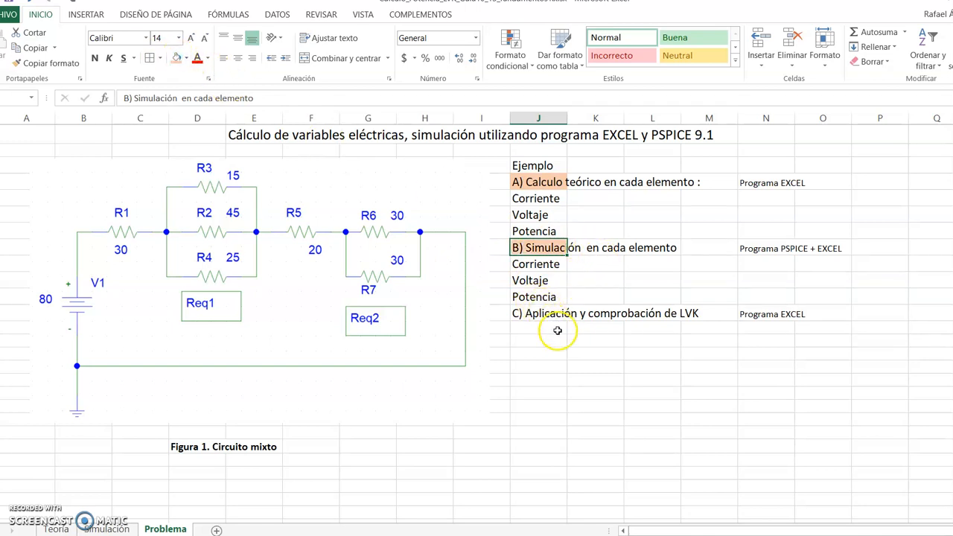
{"action": "left_click", "coordinate": [552, 313]}
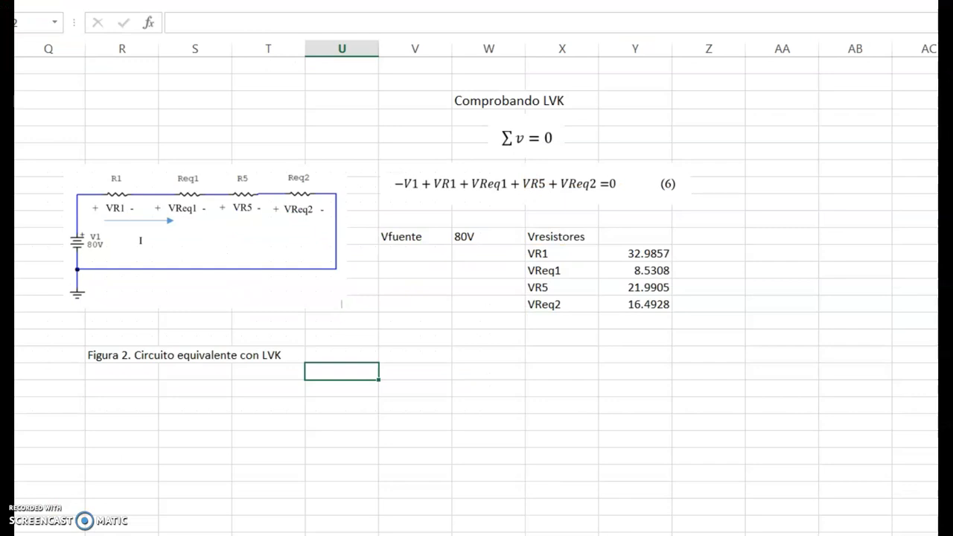
{"action": "left_click", "coordinate": [192, 255]}
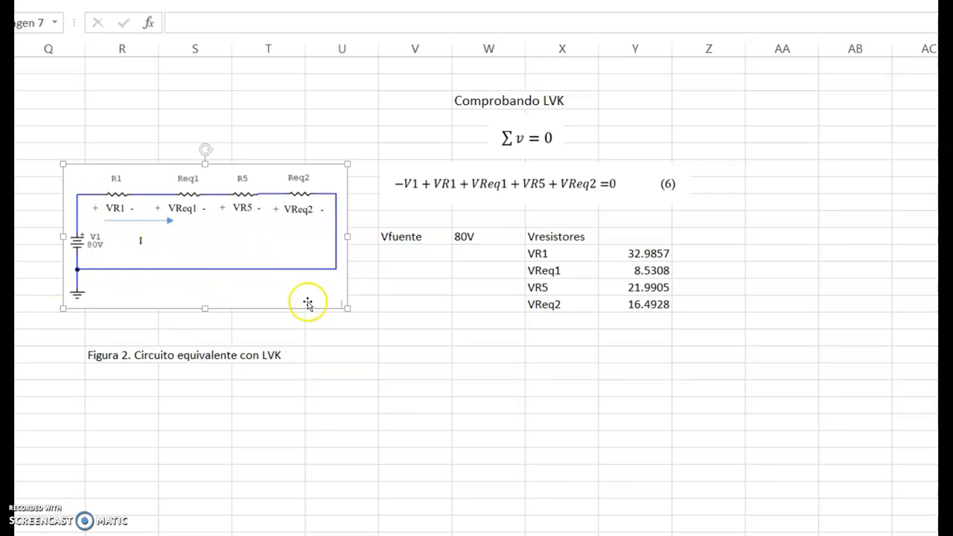
{"action": "left_click", "coordinate": [393, 332]}
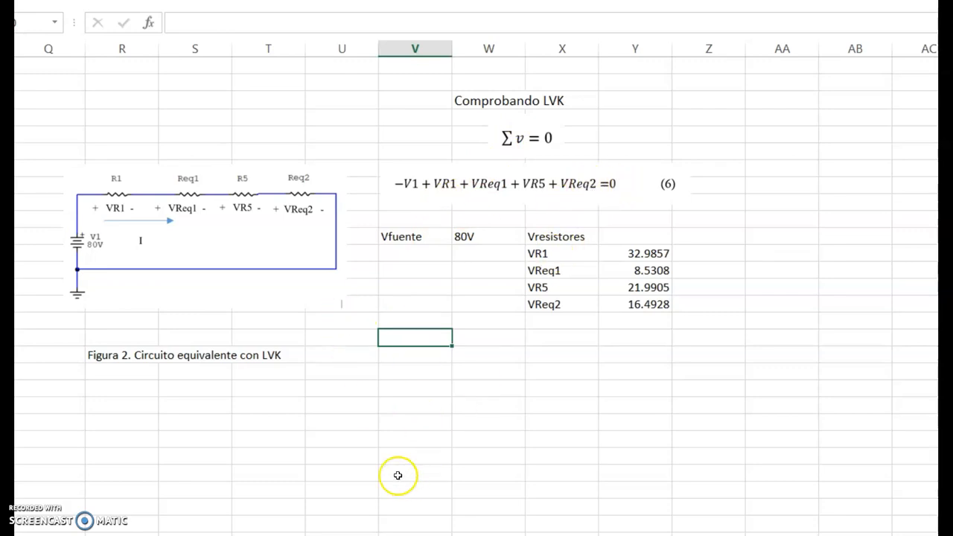
{"action": "left_click", "coordinate": [428, 240]}
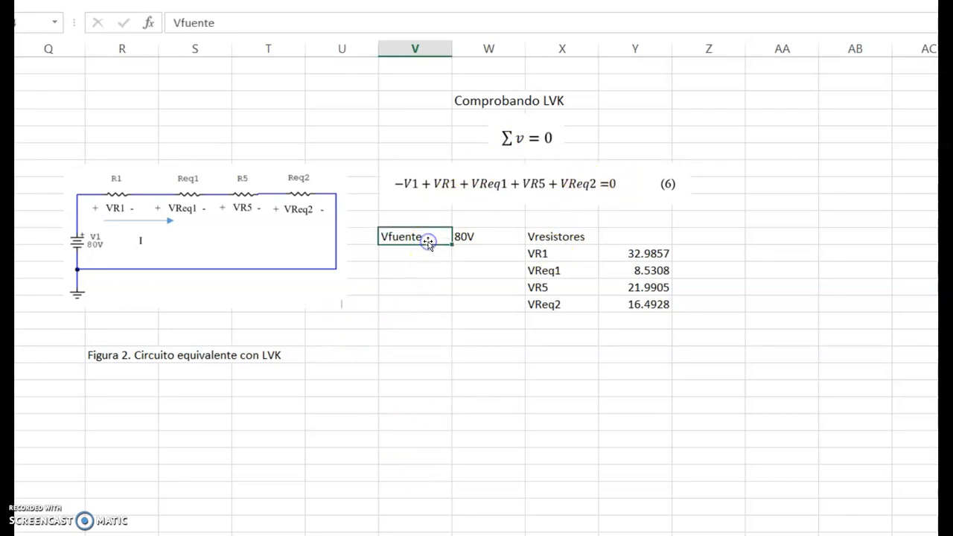
{"action": "left_click", "coordinate": [562, 236]}
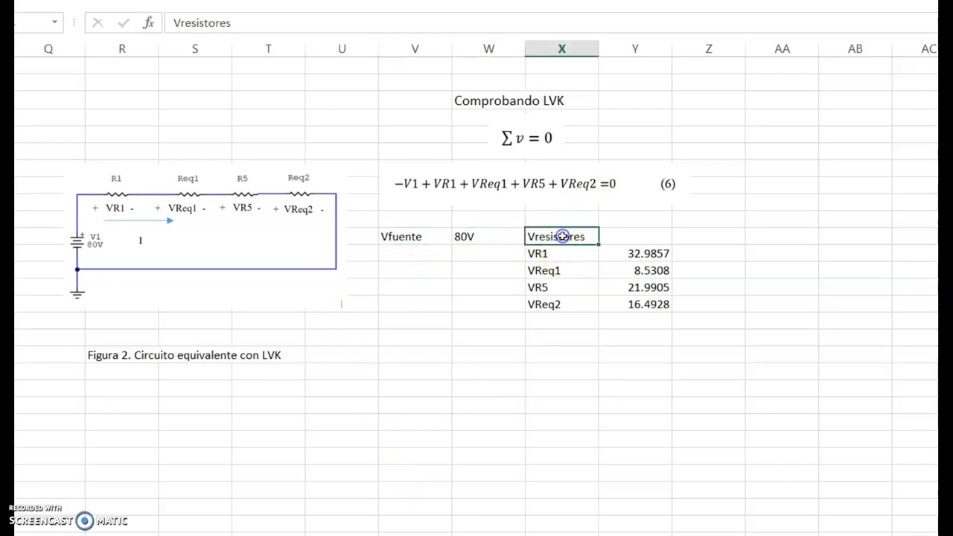
{"action": "left_click", "coordinate": [422, 237]}
{"action": "left_click", "coordinate": [426, 344]}
{"action": "left_click", "coordinate": [422, 353]}
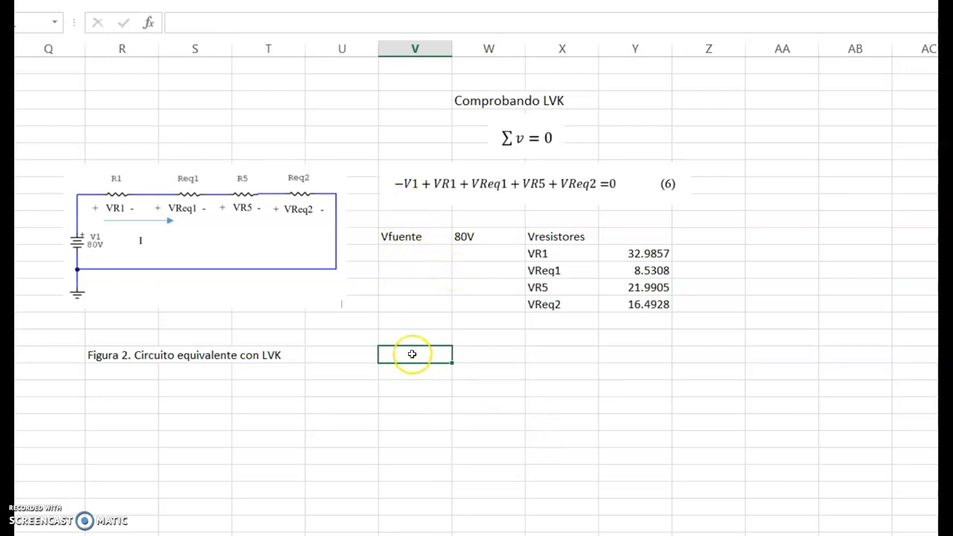
{"action": "left_click", "coordinate": [483, 355]}
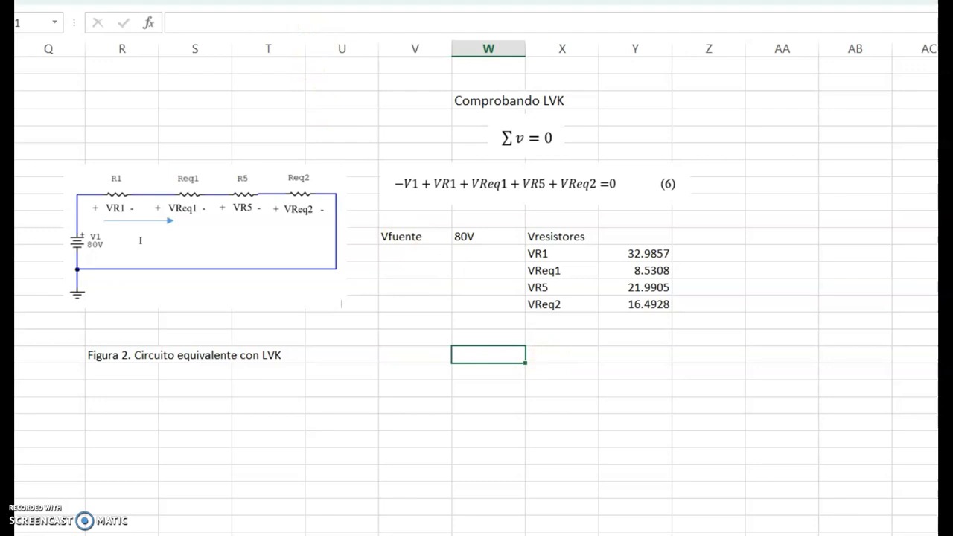
{"action": "left_click", "coordinate": [309, 17]}
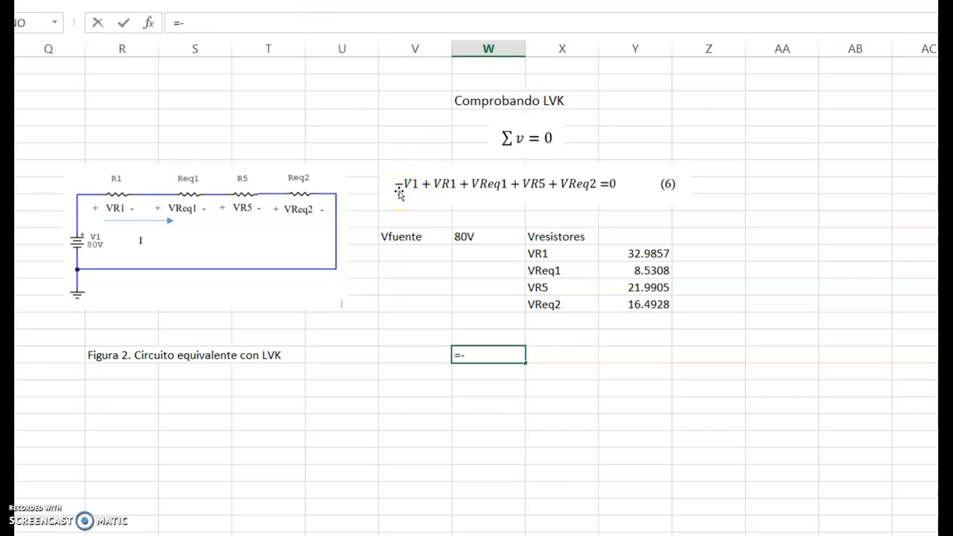
{"action": "left_click", "coordinate": [479, 255]}
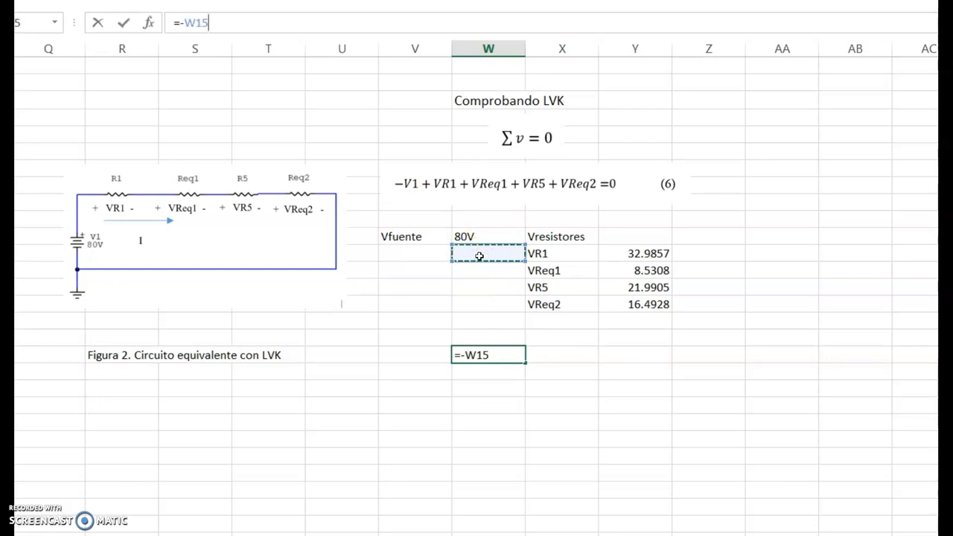
{"action": "key", "text": "Escape"}
Step: Enter the numeric source voltage 80 in cell W15, directly below the 80V label
{"action": "left_click", "coordinate": [477, 254]}
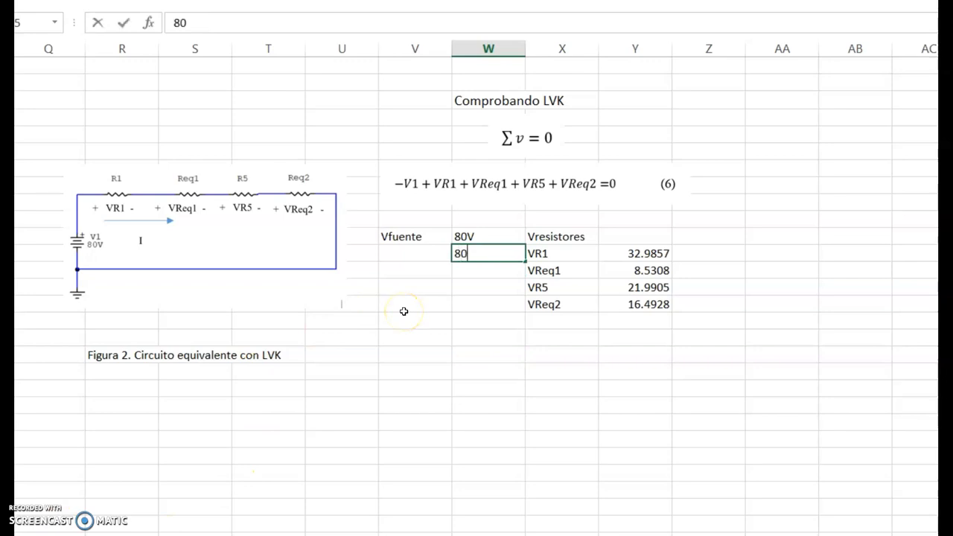
{"action": "key", "text": "Return"}
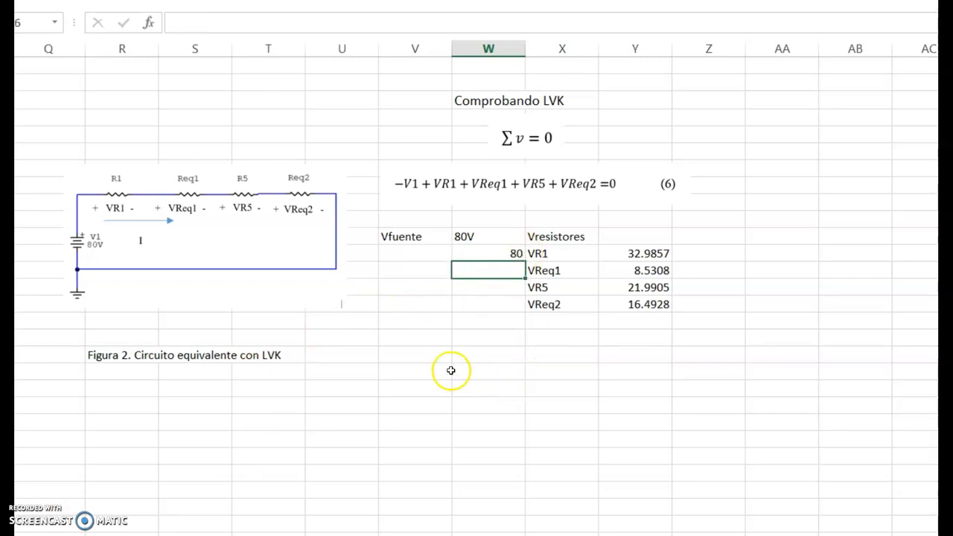
Step: Calculate the LVK sum of equation (6) in cell V21 with the formula =-W15+Y15+Y16+Y17+Y18
{"action": "left_click", "coordinate": [424, 356]}
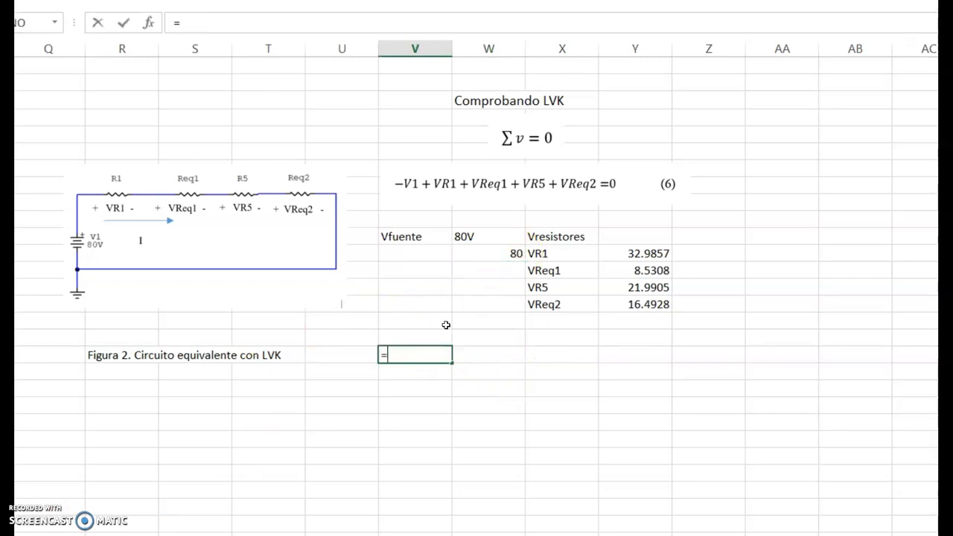
{"action": "type", "text": "-"}
{"action": "left_click", "coordinate": [484, 255]}
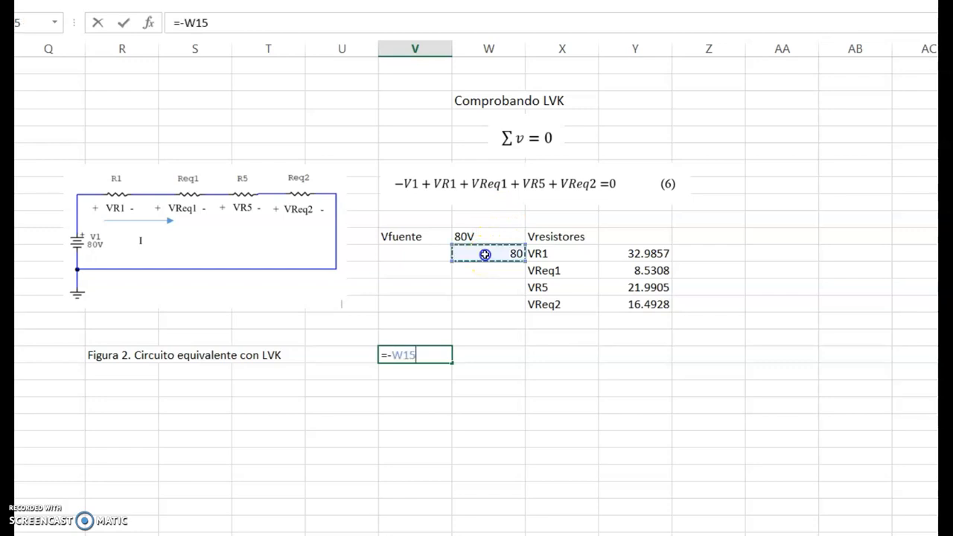
{"action": "type", "text": "+"}
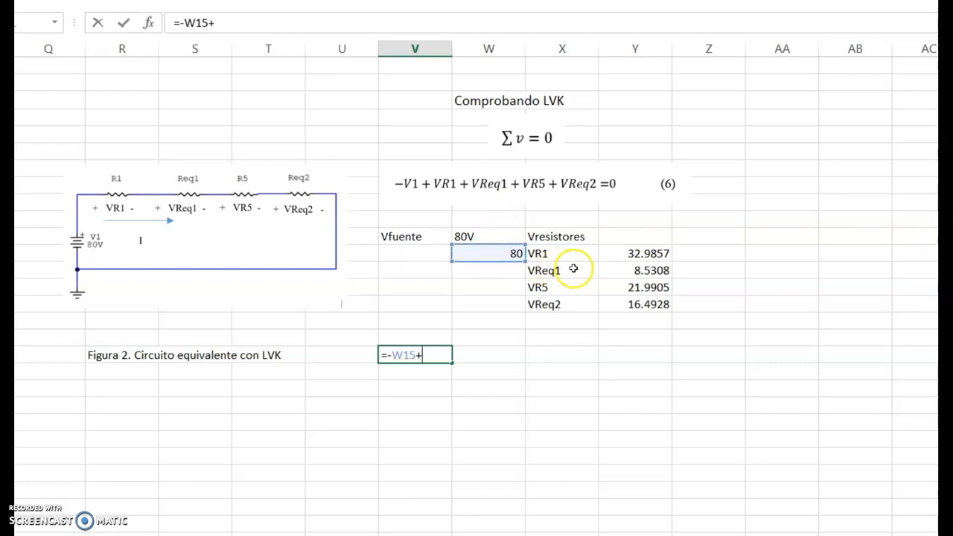
{"action": "left_click", "coordinate": [639, 253]}
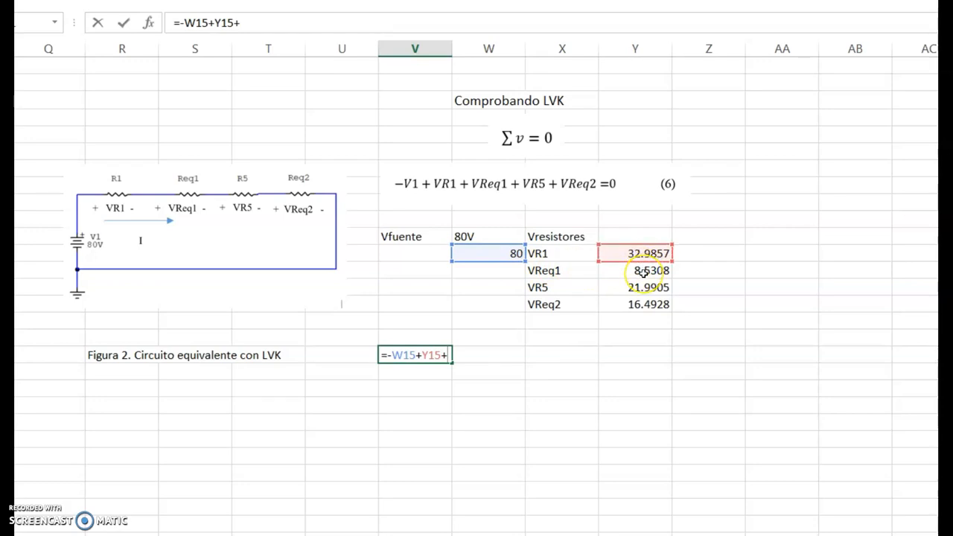
{"action": "left_click", "coordinate": [643, 273]}
{"action": "type", "text": "+"}
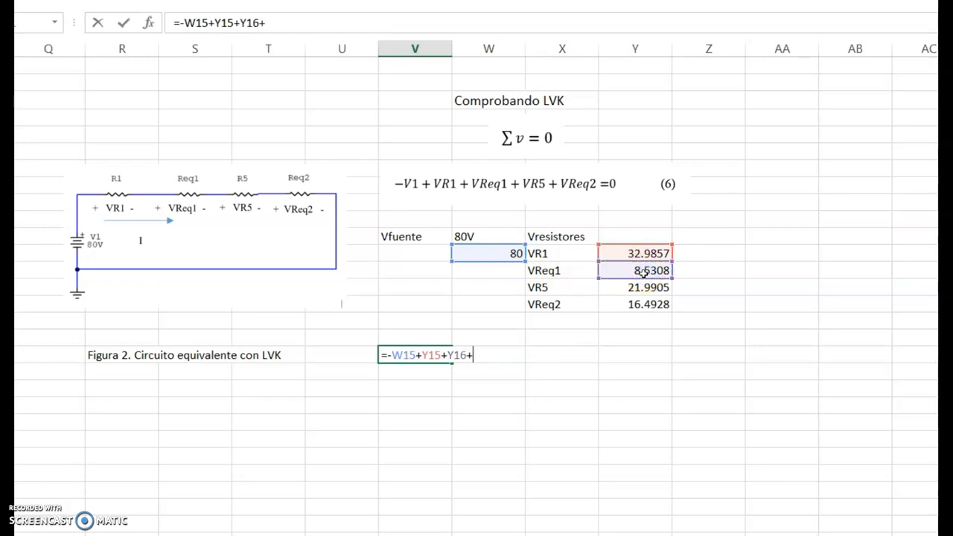
{"action": "left_click", "coordinate": [648, 288]}
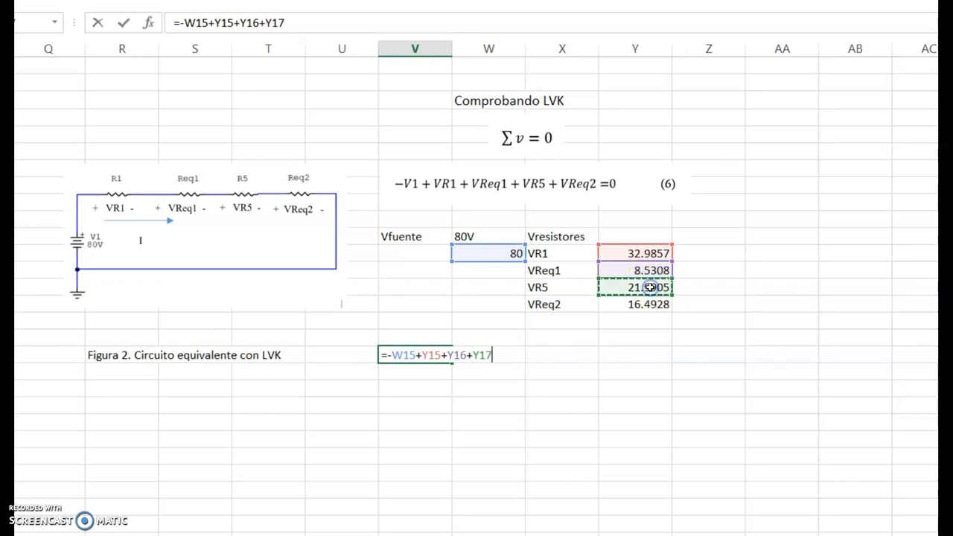
{"action": "type", "text": "+"}
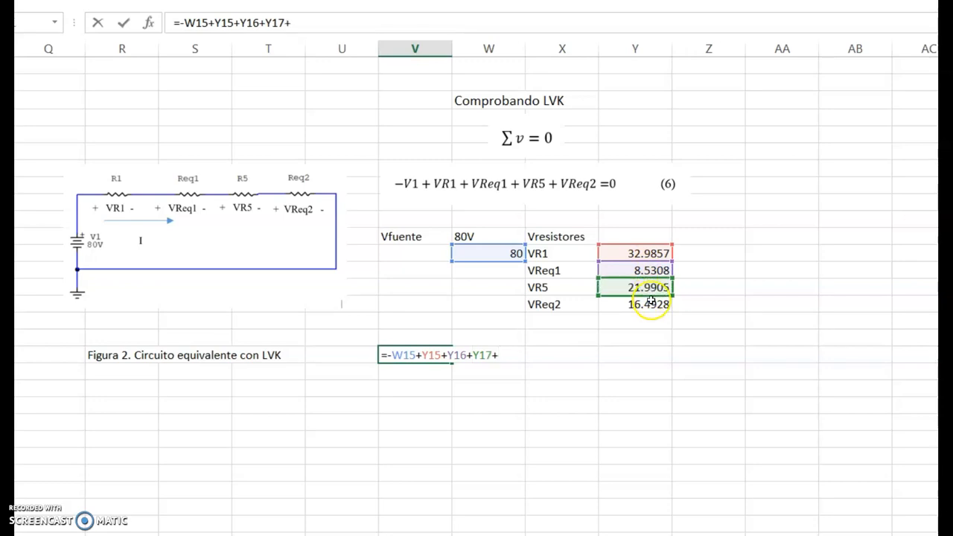
{"action": "left_click", "coordinate": [651, 303]}
{"action": "key", "text": "Return"}
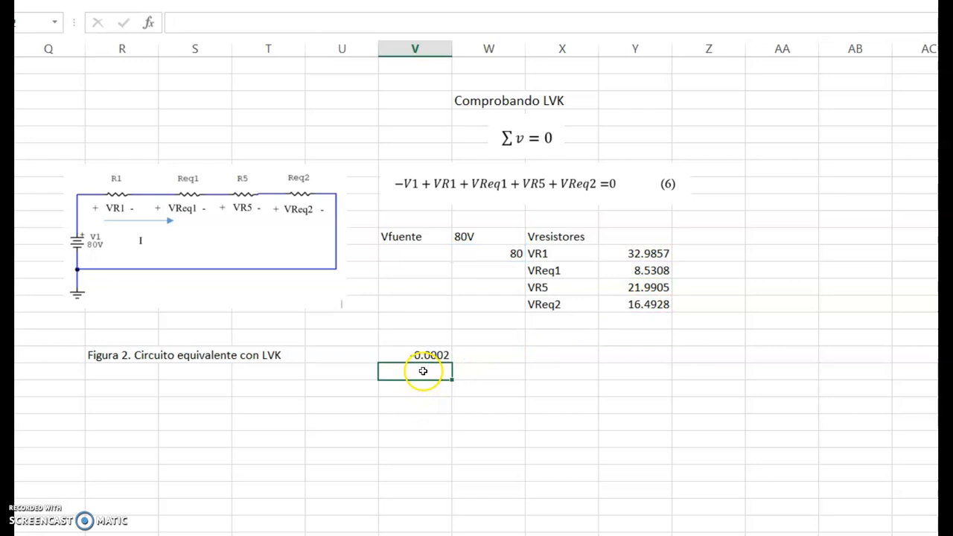
Step: Enter the expected value 0 in cell W21, beside the calculated LVK sum
{"action": "left_click", "coordinate": [457, 355]}
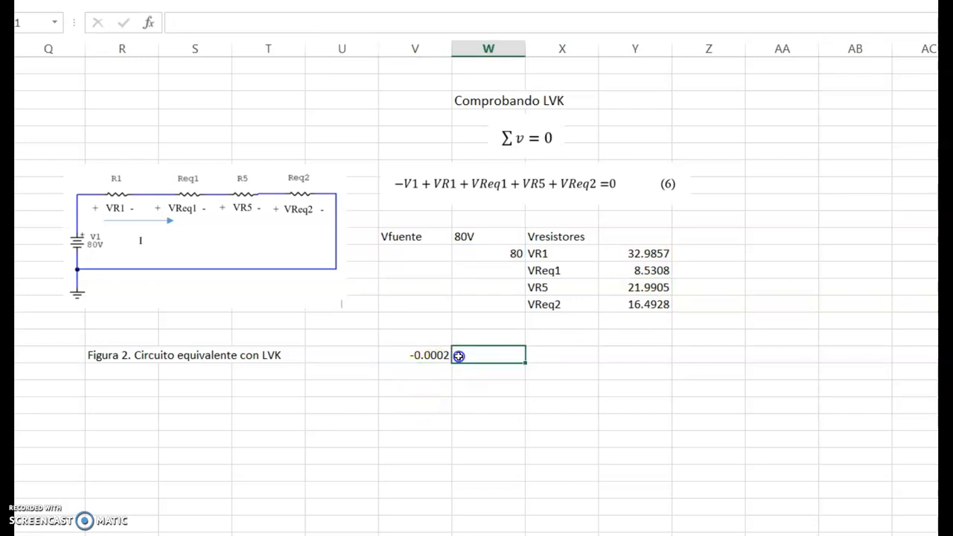
{"action": "type", "text": "="}
{"action": "key", "text": "Right"}
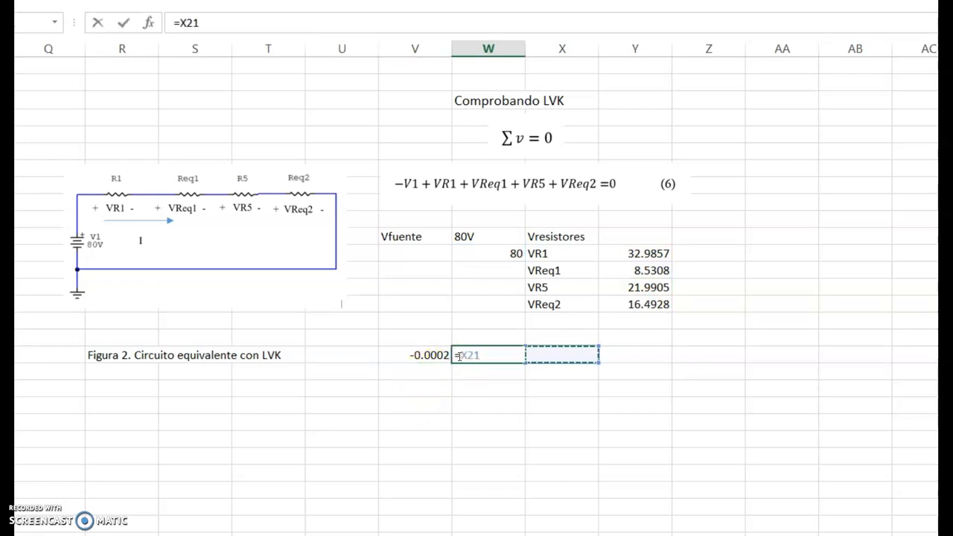
{"action": "key", "text": "Escape"}
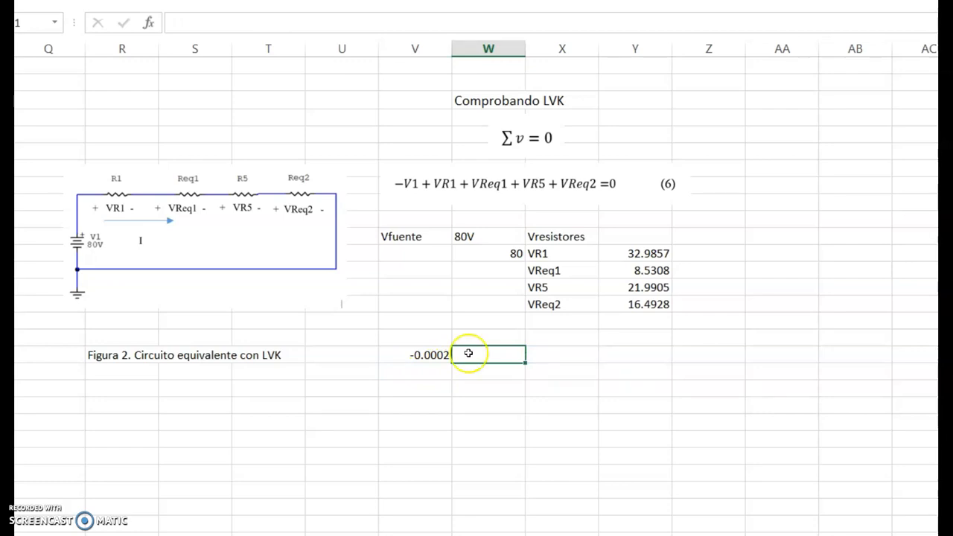
{"action": "type", "text": "0"}
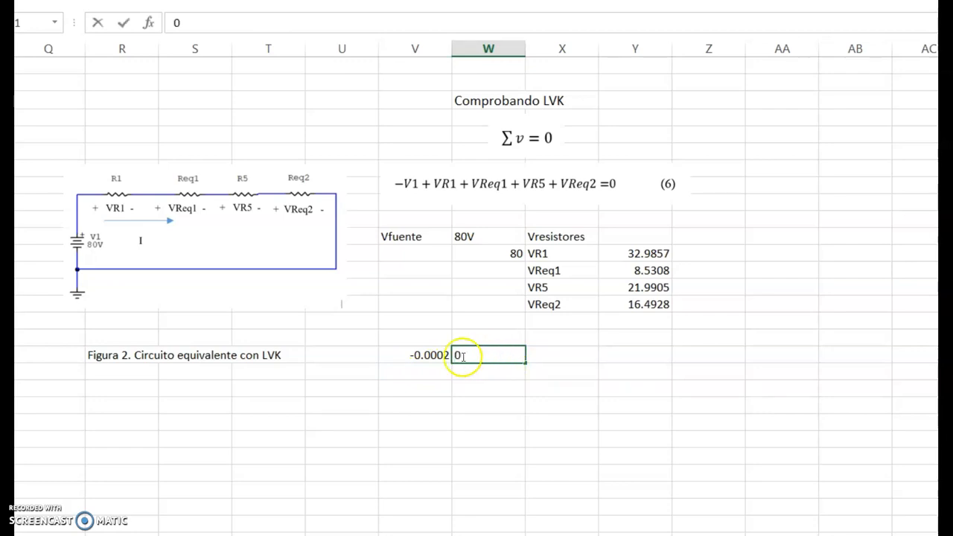
{"action": "left_click", "coordinate": [430, 355]}
{"action": "left_click", "coordinate": [463, 355]}
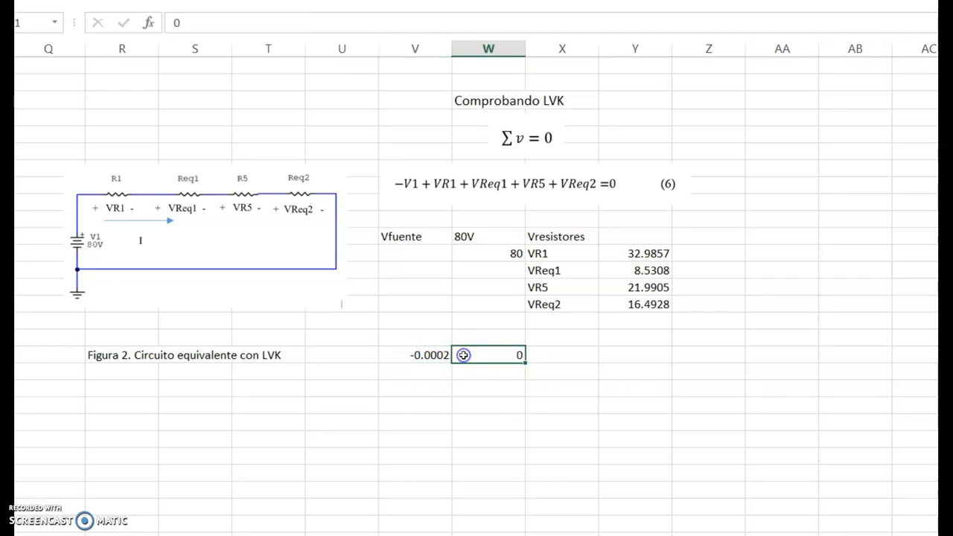
Step: Write the conclusion "Si se cumple LVK en el circuito de la Fig. 2" in cell V23, below the LVK sum
{"action": "left_click", "coordinate": [415, 357]}
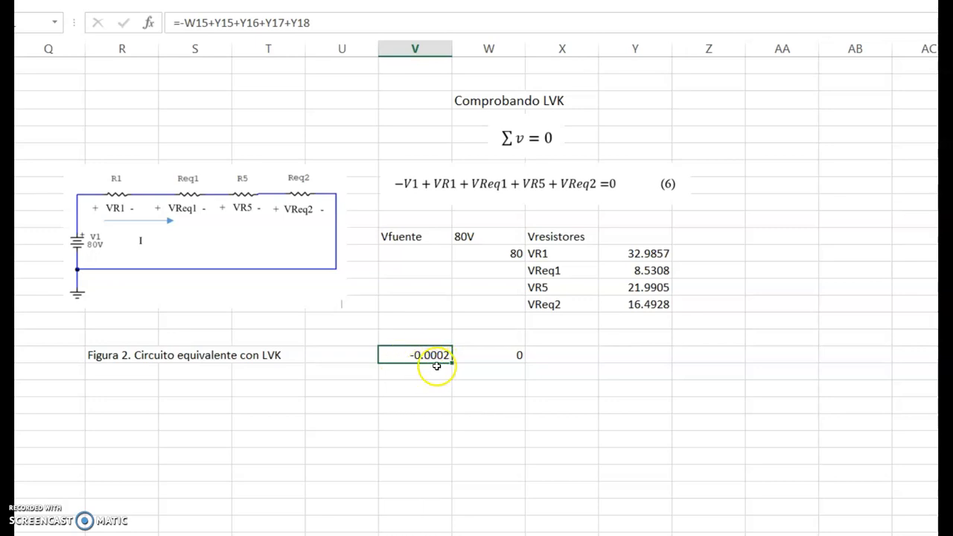
{"action": "left_click", "coordinate": [424, 384]}
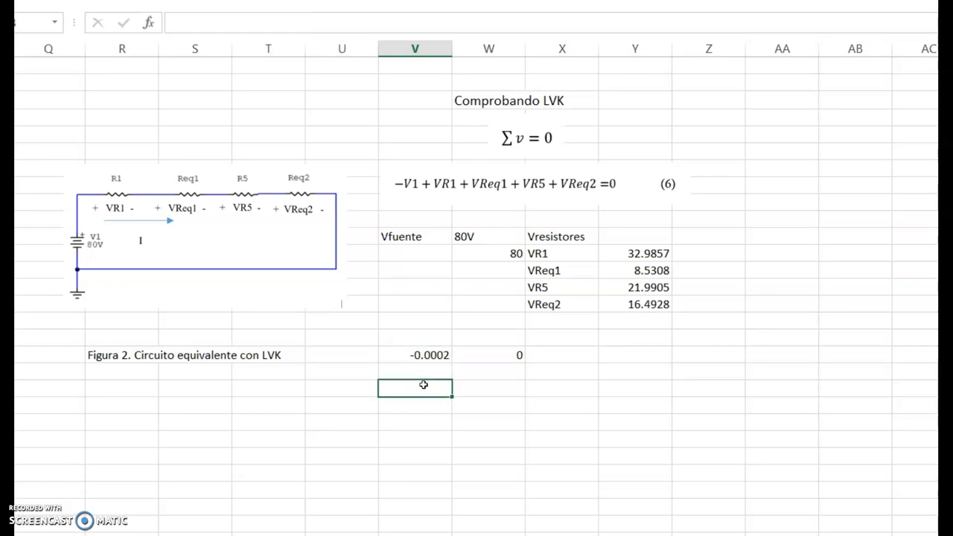
{"action": "type", "text": "Si se cumple LVK en el circuito de la Fig"}
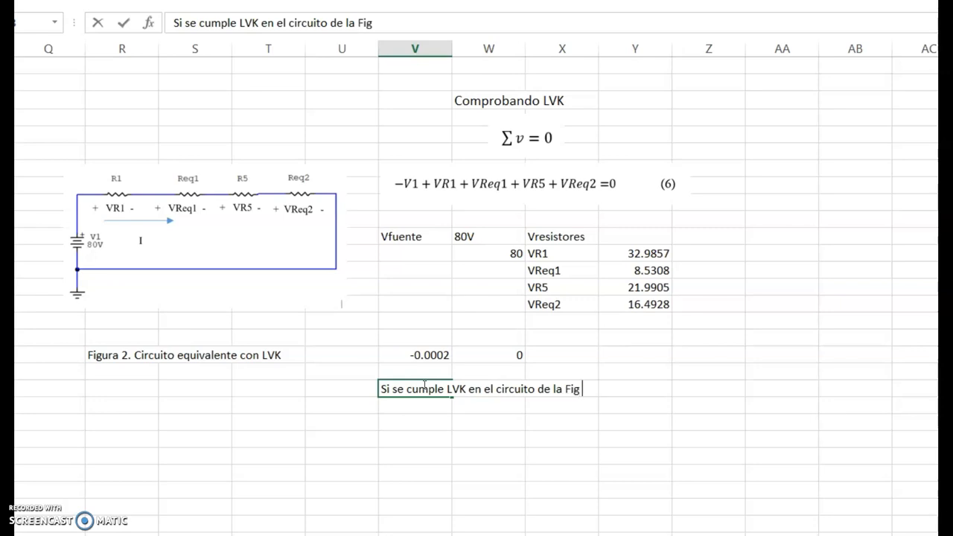
{"action": "type", "text": ". 2"}
{"action": "key", "text": "Return"}
{"action": "left_click", "coordinate": [317, 455]}
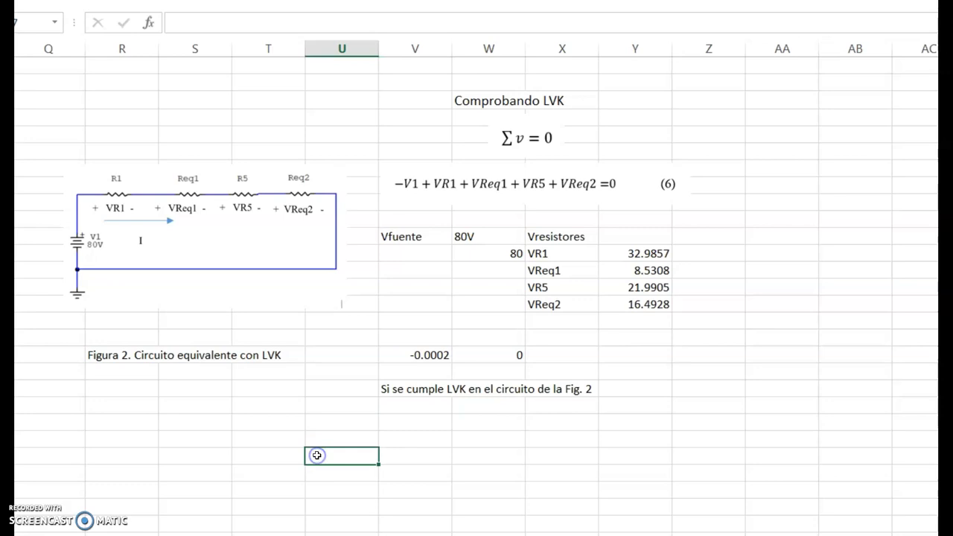